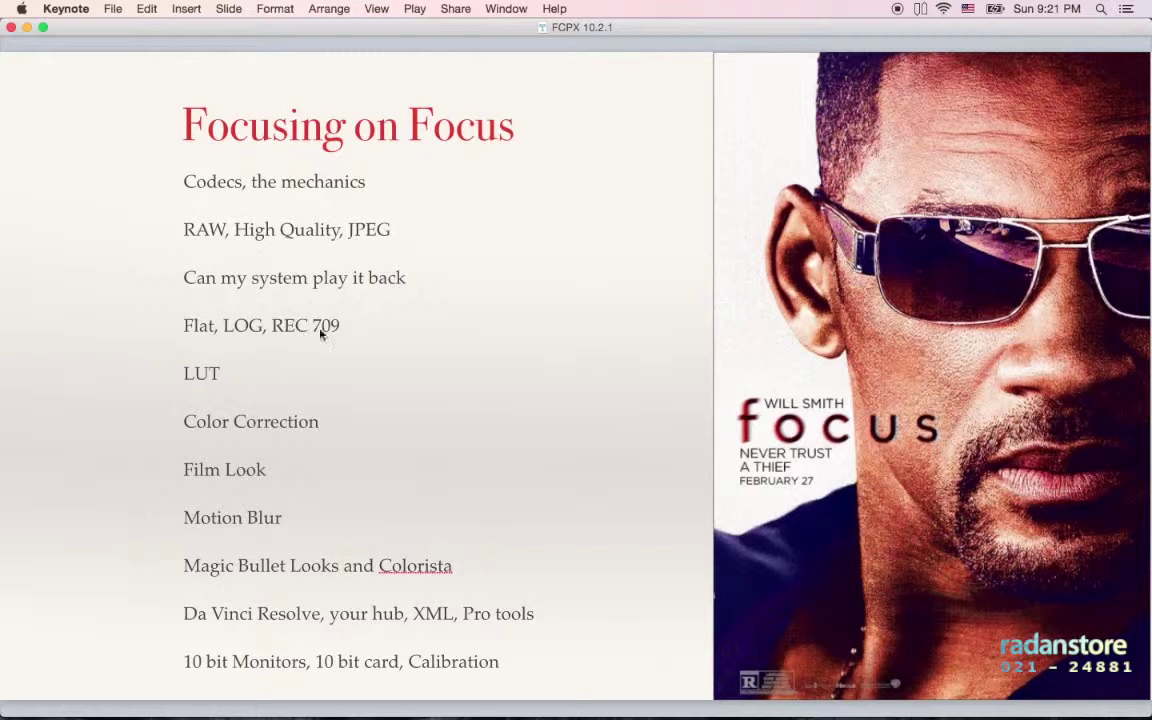
- In Final Cut Pro, scrub between the flat AlexaCafeLogC and AlexaCafe709 clips, then switch to Photoshop
{"action": "mouse_move", "coordinate": [683, 700]}
{"action": "left_click", "coordinate": [617, 684]}
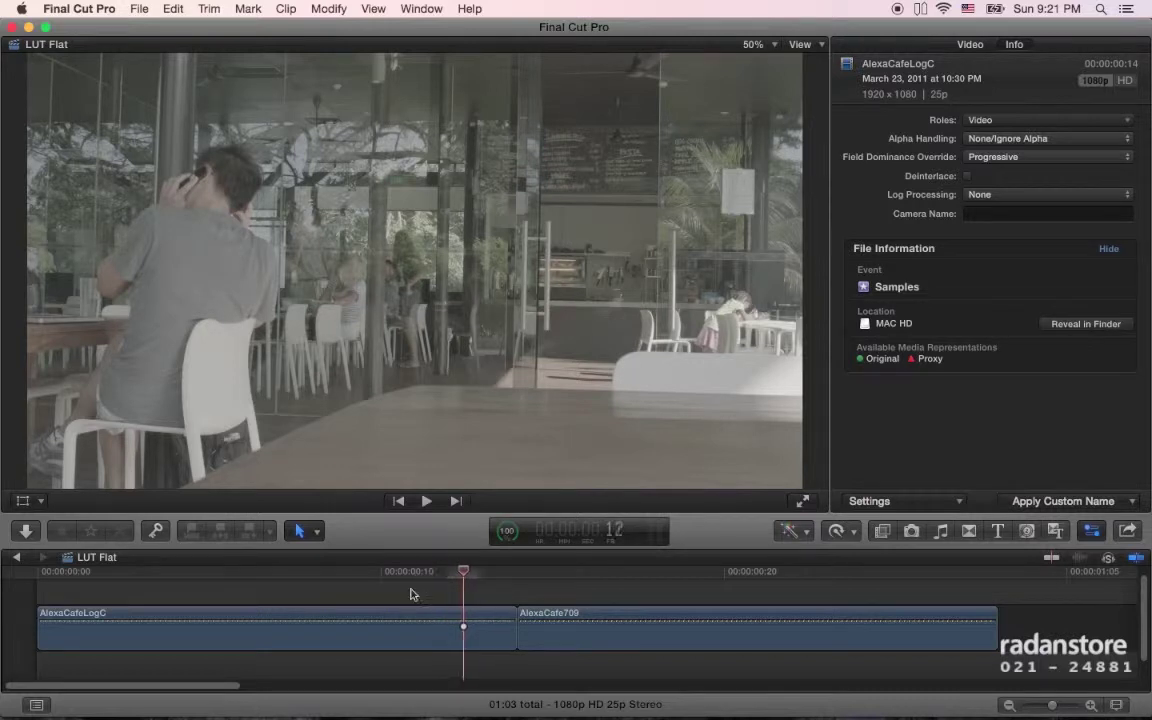
{"action": "left_click", "coordinate": [369, 571]}
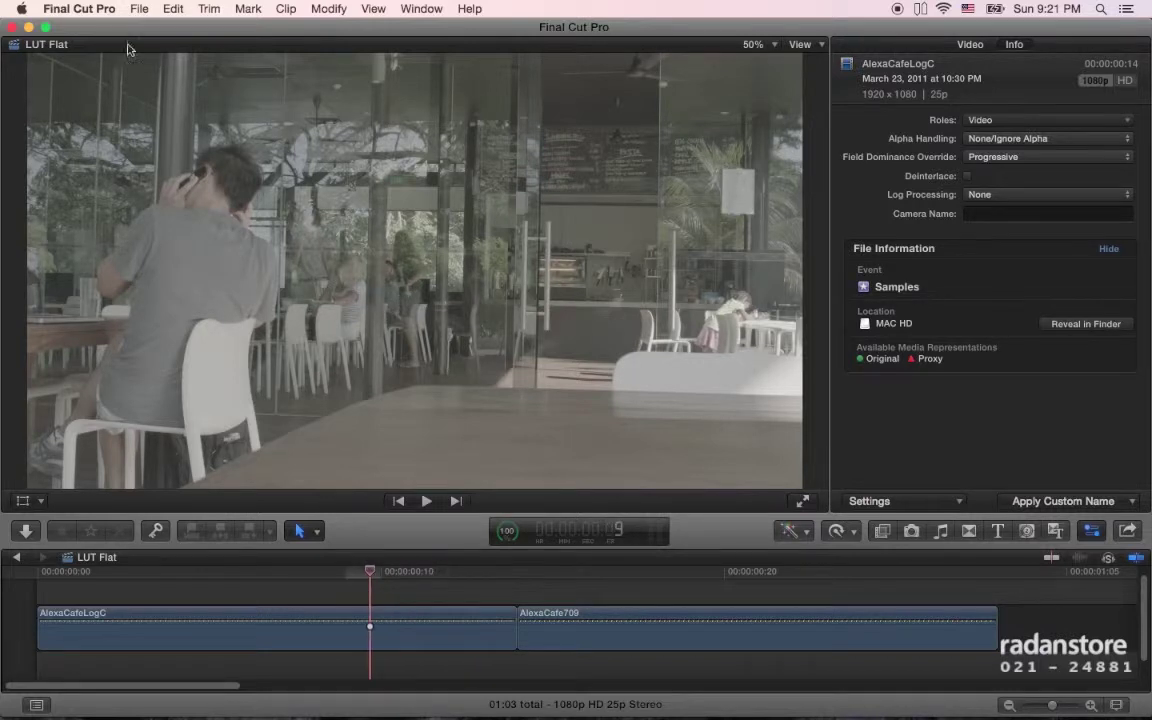
{"action": "left_click", "coordinate": [579, 575]}
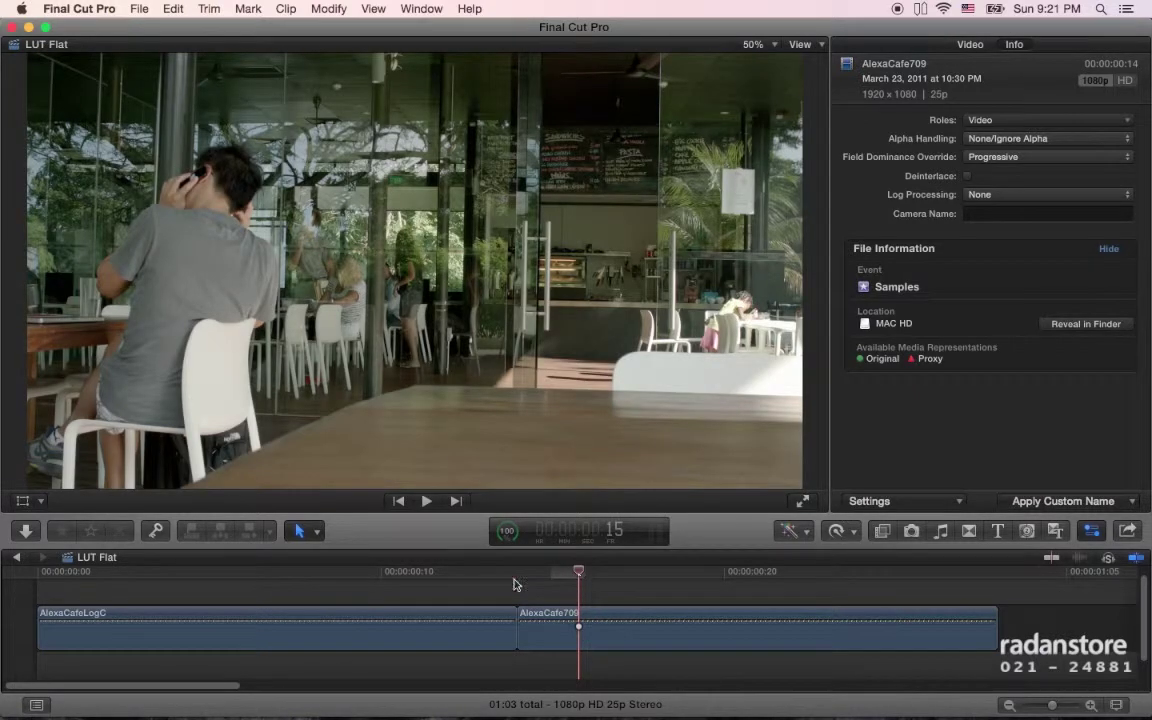
{"action": "left_click_drag", "start_coordinate": [447, 577], "coordinate": [166, 587]}
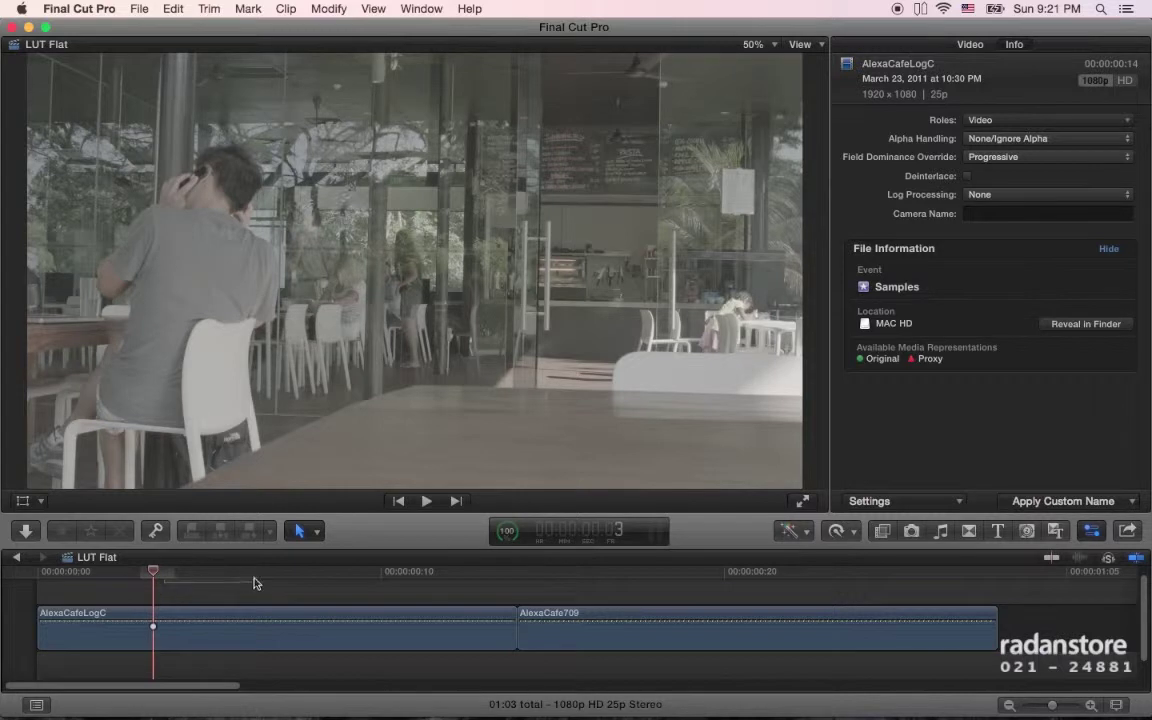
{"action": "mouse_move", "coordinate": [320, 578]}
{"action": "left_mouse_down"}
{"action": "mouse_move", "coordinate": [473, 587]}
{"action": "mouse_move", "coordinate": [460, 575]}
{"action": "left_mouse_up"}
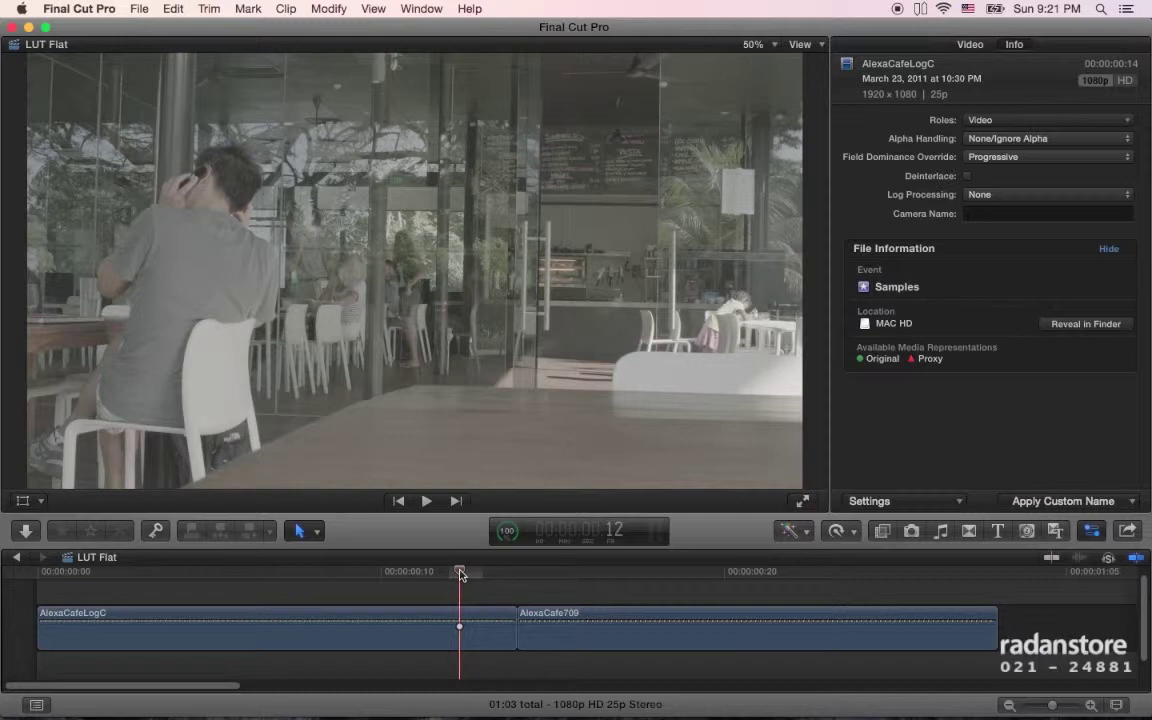
{"action": "left_click", "coordinate": [742, 684]}
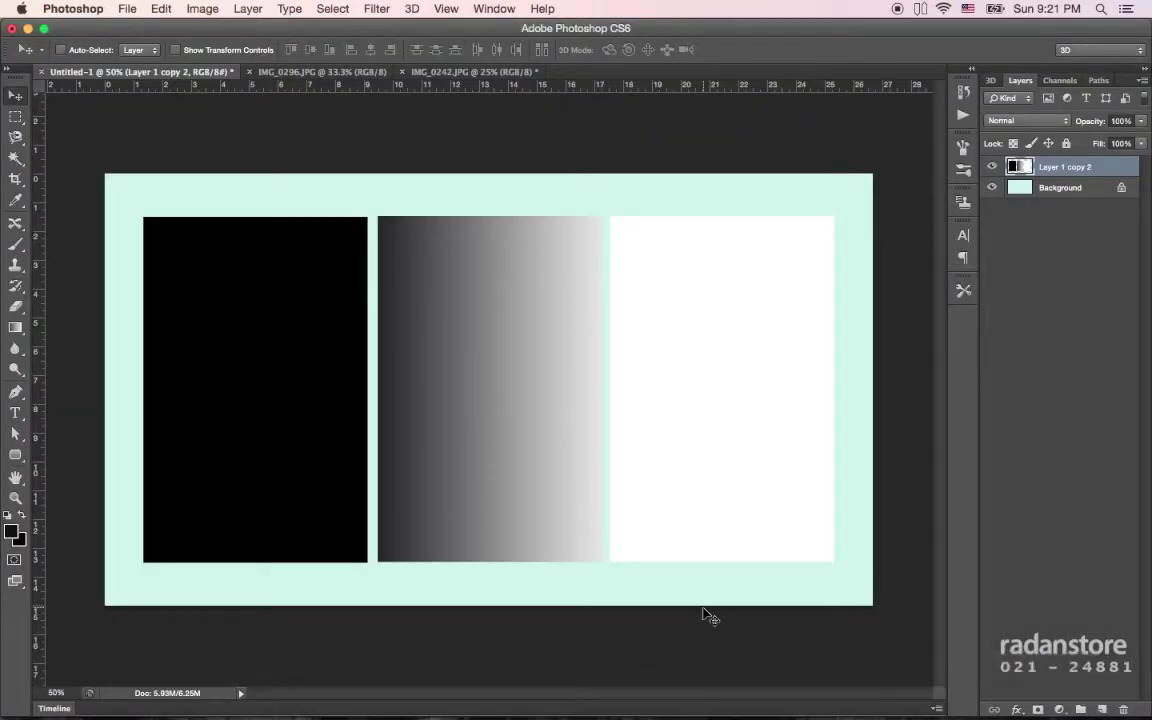
- Open Curves with Cmd+M, bend the RGB curve into an S-shape, then reset it straight
{"action": "left_click", "coordinate": [15, 412]}
{"action": "key", "text": "ctrl+m"}
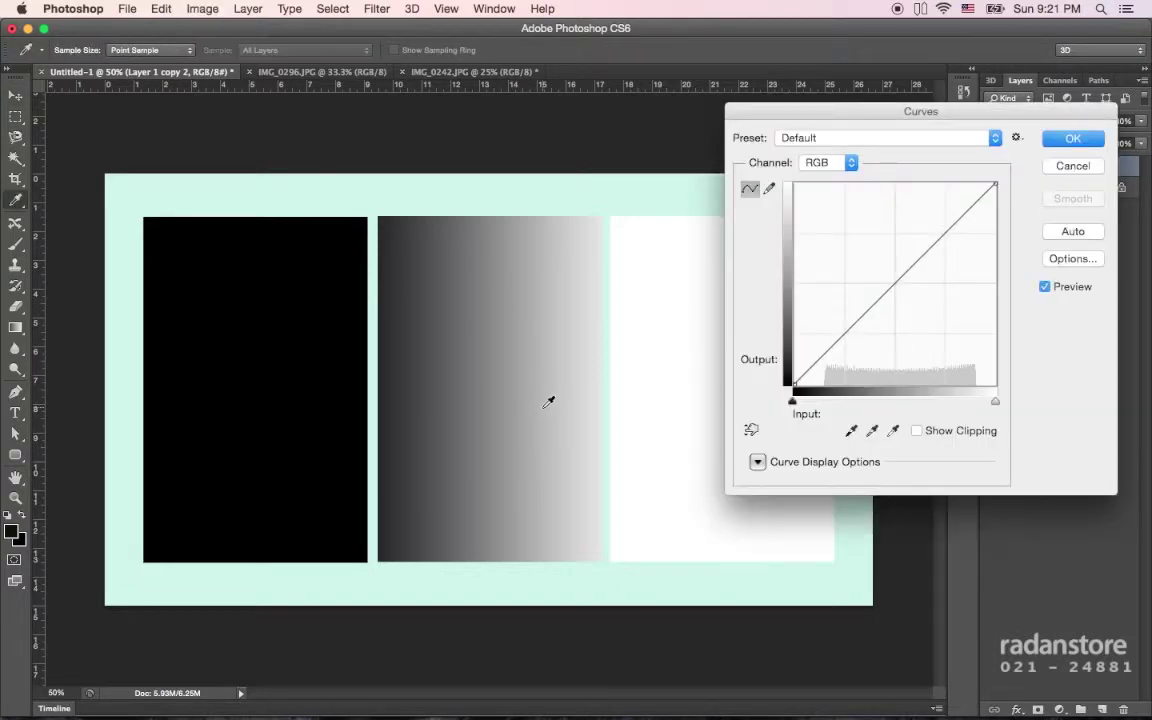
{"action": "mouse_move", "coordinate": [900, 103]}
{"action": "left_mouse_down"}
{"action": "mouse_move", "coordinate": [972, 101]}
{"action": "mouse_move", "coordinate": [923, 28]}
{"action": "left_mouse_up"}
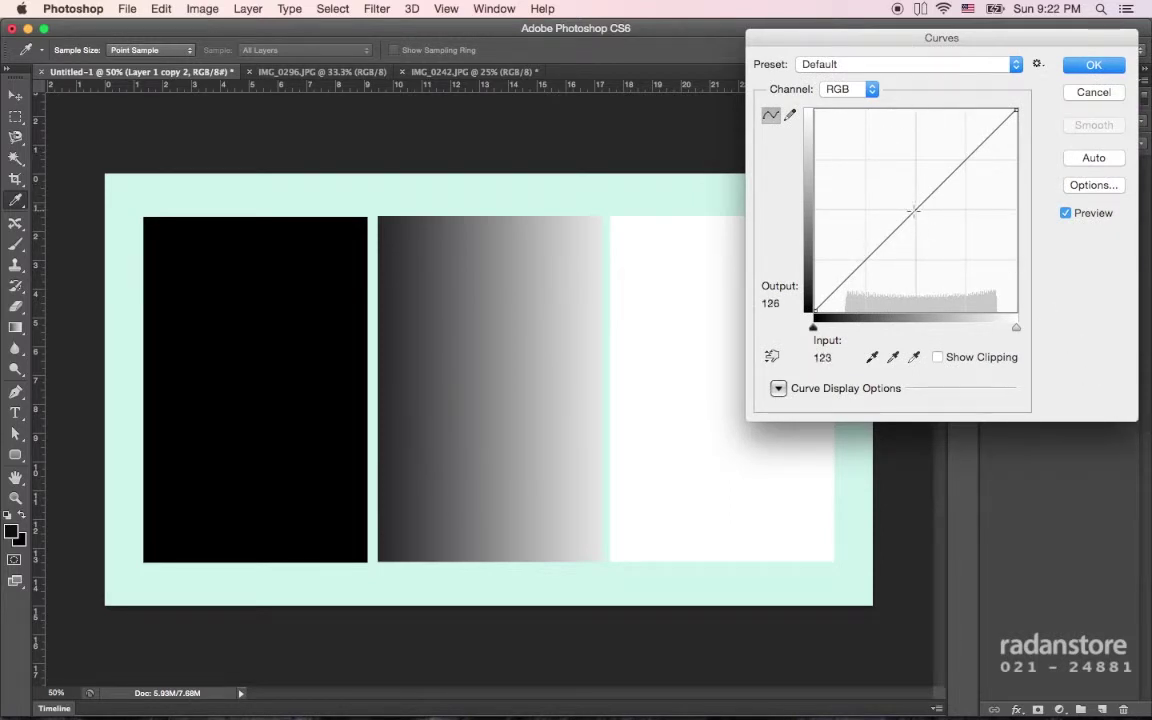
{"action": "mouse_move", "coordinate": [920, 209]}
{"action": "left_mouse_down"}
{"action": "mouse_move", "coordinate": [939, 232]}
{"action": "mouse_move", "coordinate": [894, 186]}
{"action": "left_mouse_up"}
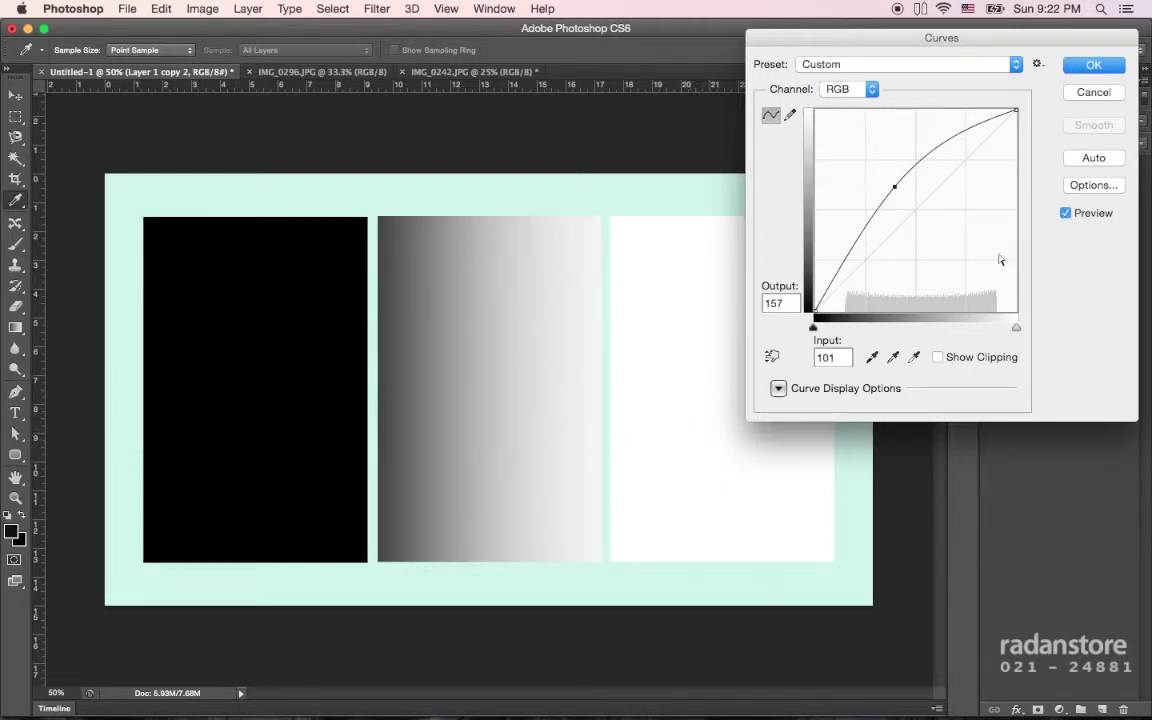
{"action": "left_click", "coordinate": [879, 211]}
{"action": "left_click_drag", "start_coordinate": [894, 186], "coordinate": [920, 206]}
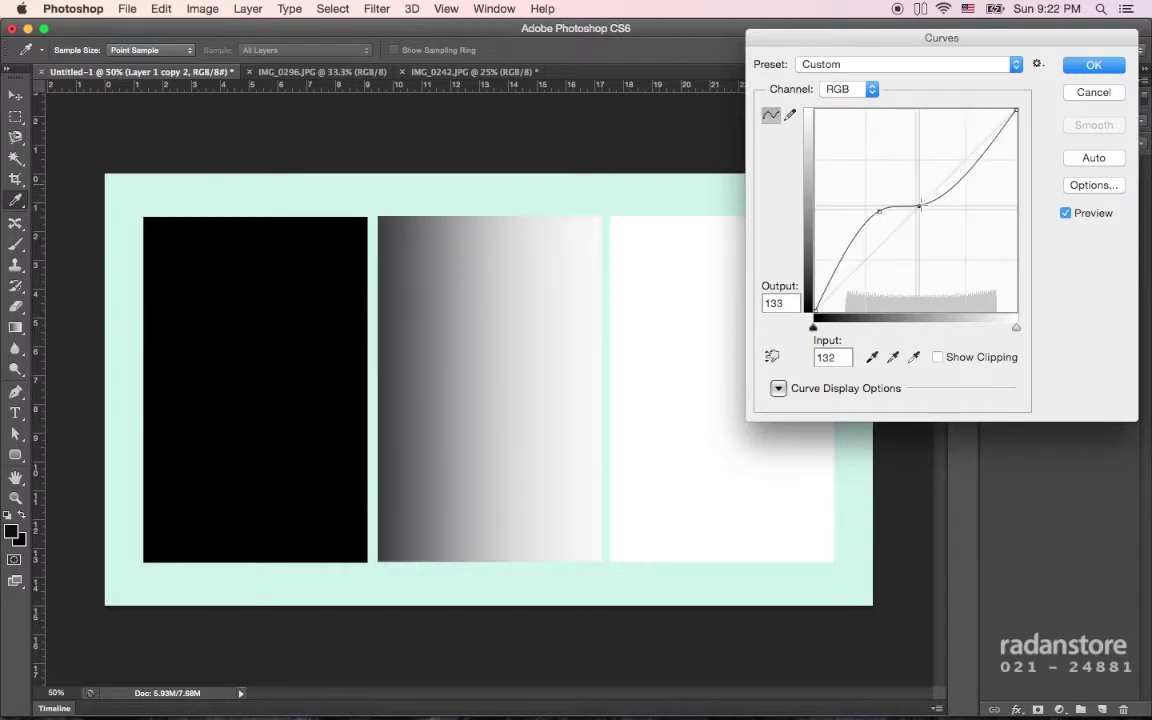
{"action": "left_click", "coordinate": [1093, 92], "text": "alt"}
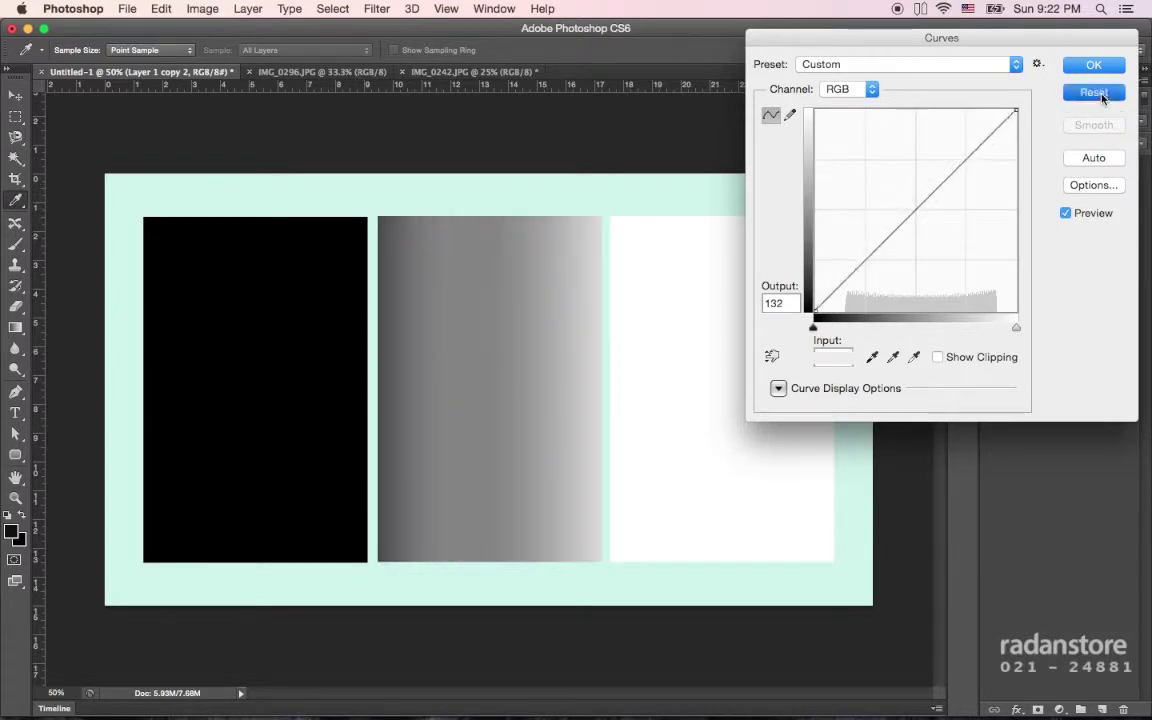
- Lift the RGB curve with a point to brighten the gradient, then reset it
{"action": "left_click", "coordinate": [943, 225]}
{"action": "mouse_move", "coordinate": [943, 225]}
{"action": "left_mouse_down"}
{"action": "mouse_move", "coordinate": [887, 190]}
{"action": "mouse_move", "coordinate": [942, 231]}
{"action": "left_mouse_up"}
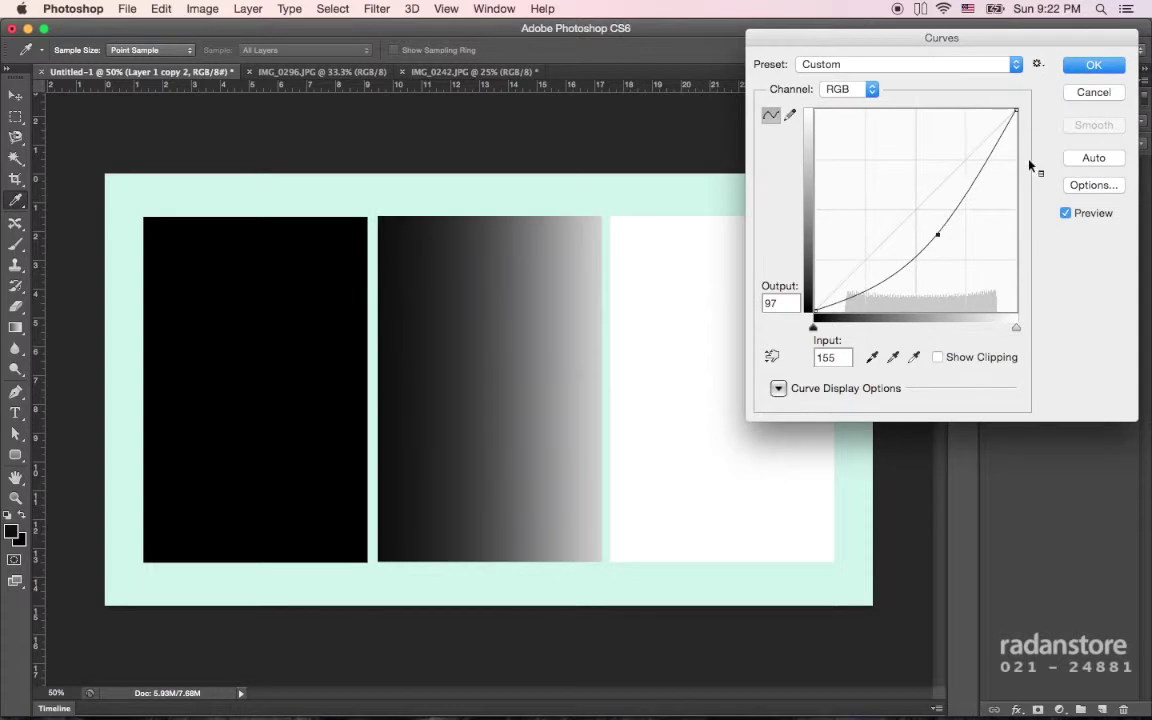
{"action": "left_click", "coordinate": [1088, 92], "text": "alt"}
- Bend the Red curve to tint the gradient, then raise the Green curve to turn it tan
{"action": "left_click", "coordinate": [845, 89]}
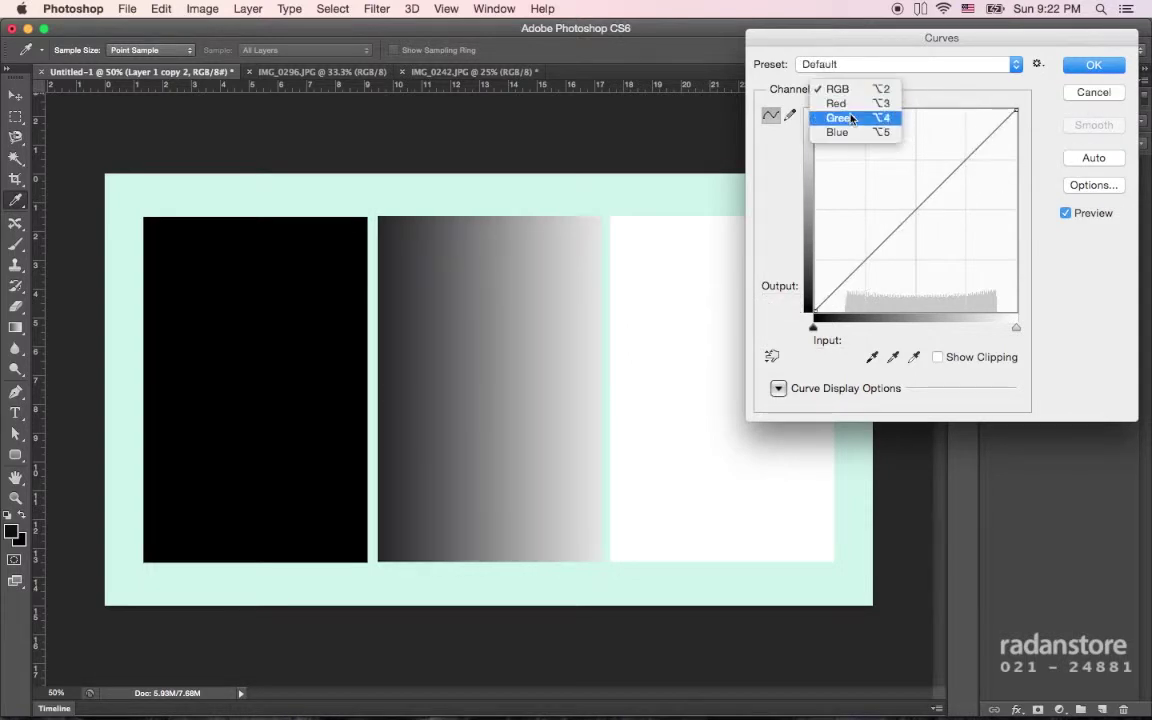
{"action": "left_click", "coordinate": [838, 103]}
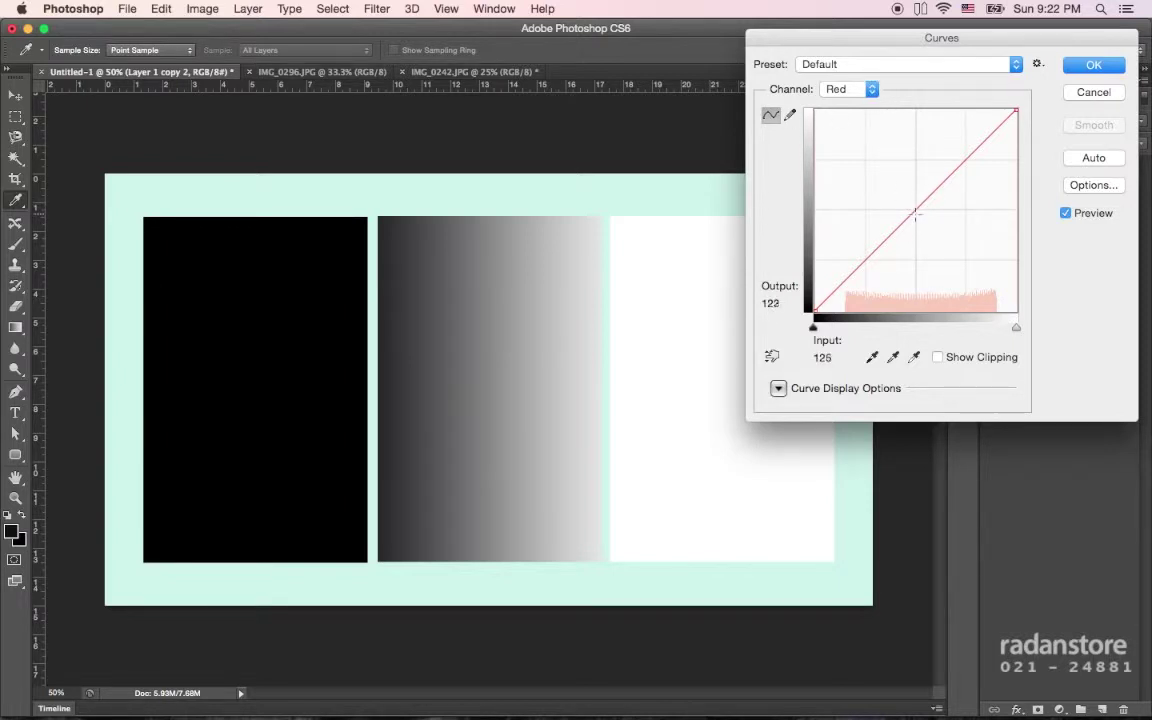
{"action": "mouse_move", "coordinate": [915, 213]}
{"action": "left_mouse_down"}
{"action": "mouse_move", "coordinate": [949, 236]}
{"action": "mouse_move", "coordinate": [895, 185]}
{"action": "left_mouse_up"}
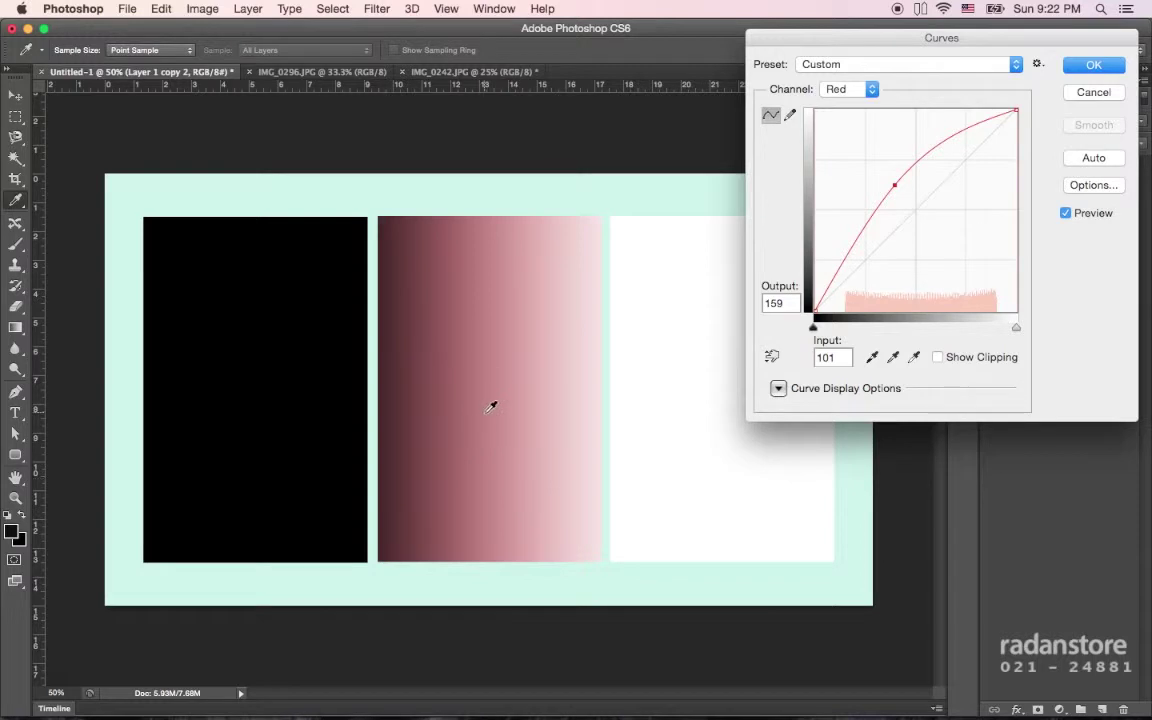
{"action": "left_click", "coordinate": [869, 89]}
{"action": "left_click", "coordinate": [845, 101]}
{"action": "left_click_drag", "start_coordinate": [922, 204], "coordinate": [901, 197]}
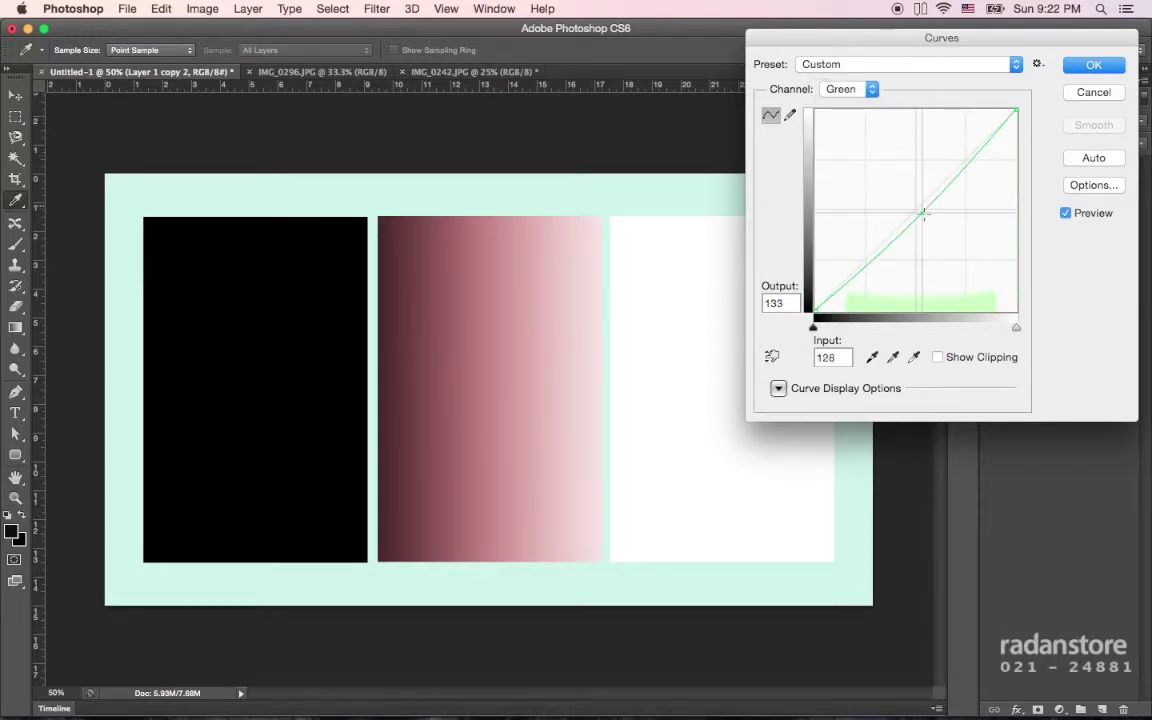
- Pull down and reshape the Blue curve to shift the gradient's tint
{"action": "left_click", "coordinate": [869, 89]}
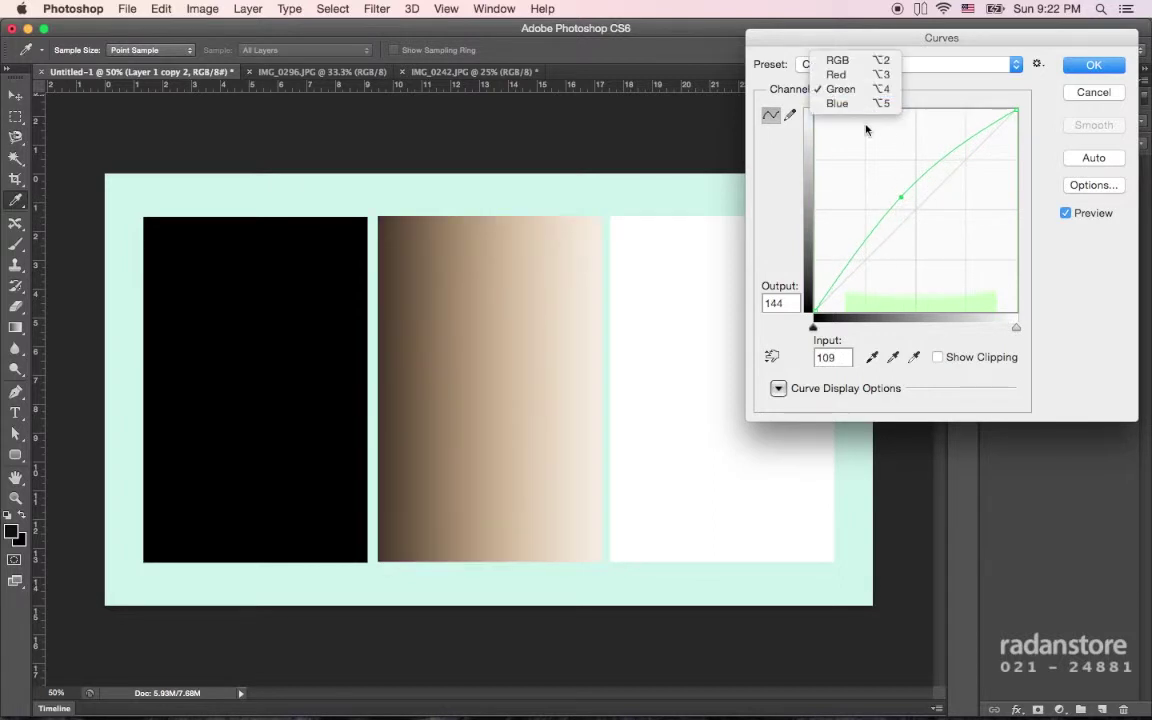
{"action": "left_click", "coordinate": [838, 103]}
{"action": "mouse_move", "coordinate": [930, 197]}
{"action": "left_mouse_down"}
{"action": "mouse_move", "coordinate": [932, 224]}
{"action": "mouse_move", "coordinate": [900, 190]}
{"action": "left_mouse_up"}
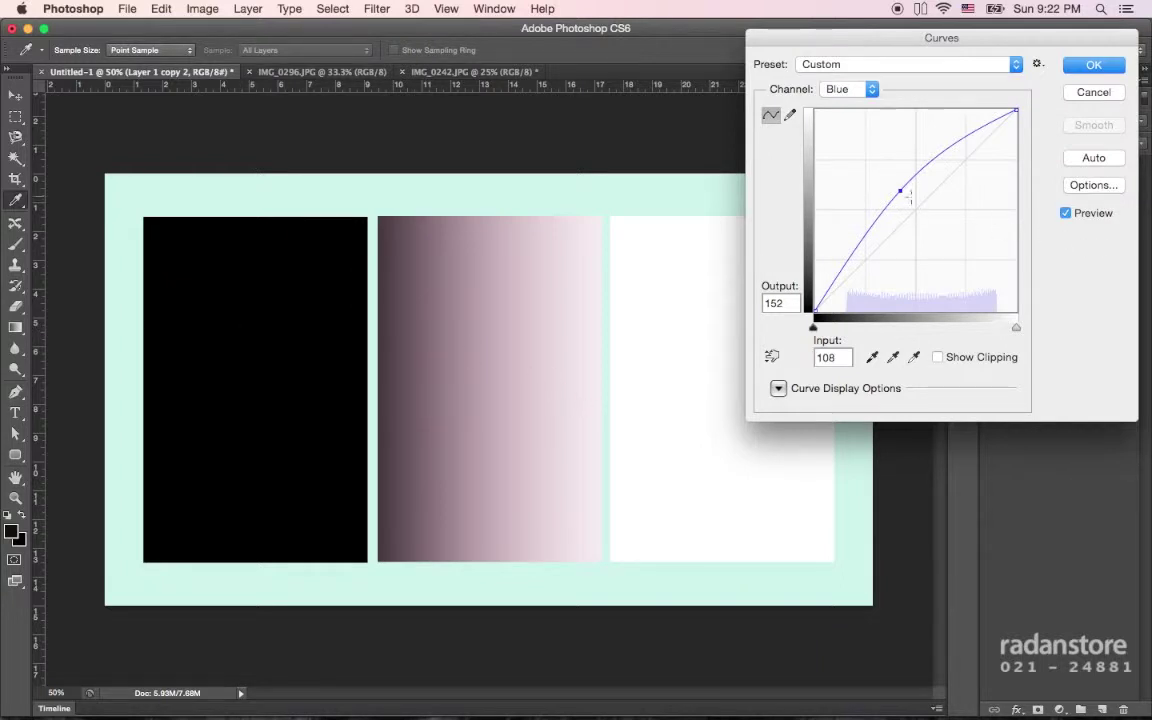
{"action": "left_click_drag", "start_coordinate": [908, 197], "coordinate": [933, 172]}
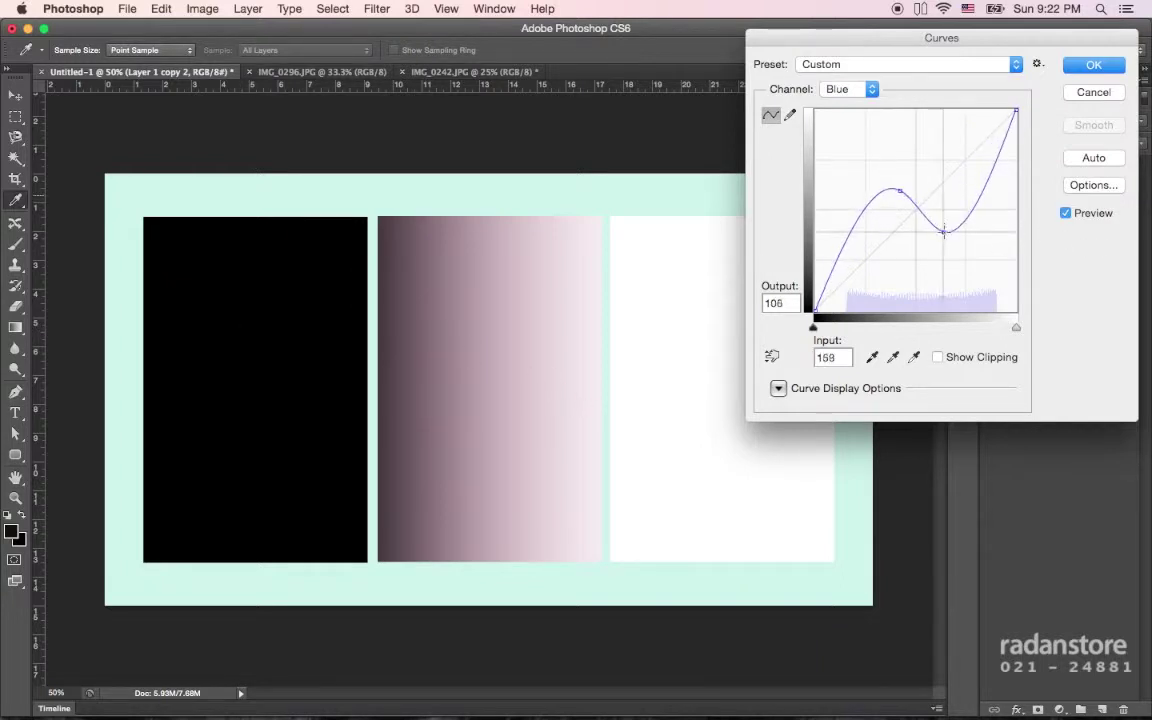
- Reset all curves, briefly darken with the RGB curve, and close Curves on a neutral gray gradient
{"action": "left_click", "coordinate": [1093, 92], "text": "alt"}
{"action": "mouse_move", "coordinate": [913, 212]}
{"action": "left_mouse_down"}
{"action": "mouse_move", "coordinate": [941, 238]}
{"action": "mouse_move", "coordinate": [941, 205]}
{"action": "left_mouse_up"}
{"action": "left_click", "coordinate": [1093, 92]}
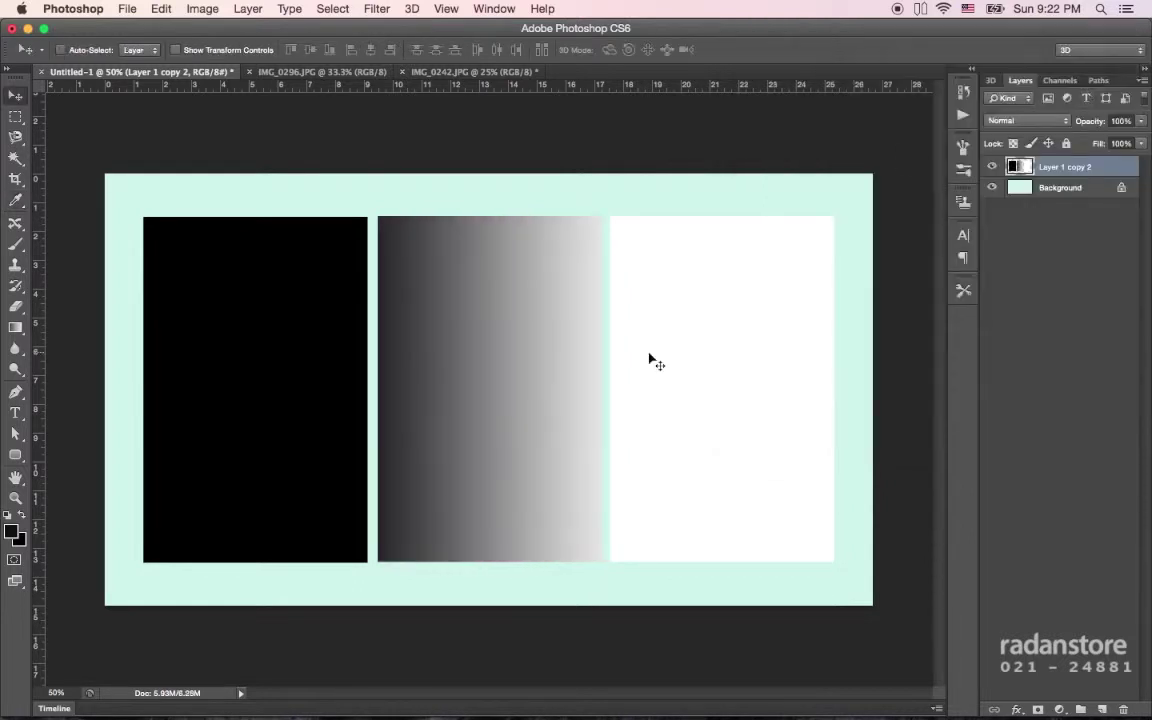
- Switch from Photoshop to Final Cut Pro using the Dock
{"action": "mouse_move", "coordinate": [800, 695]}
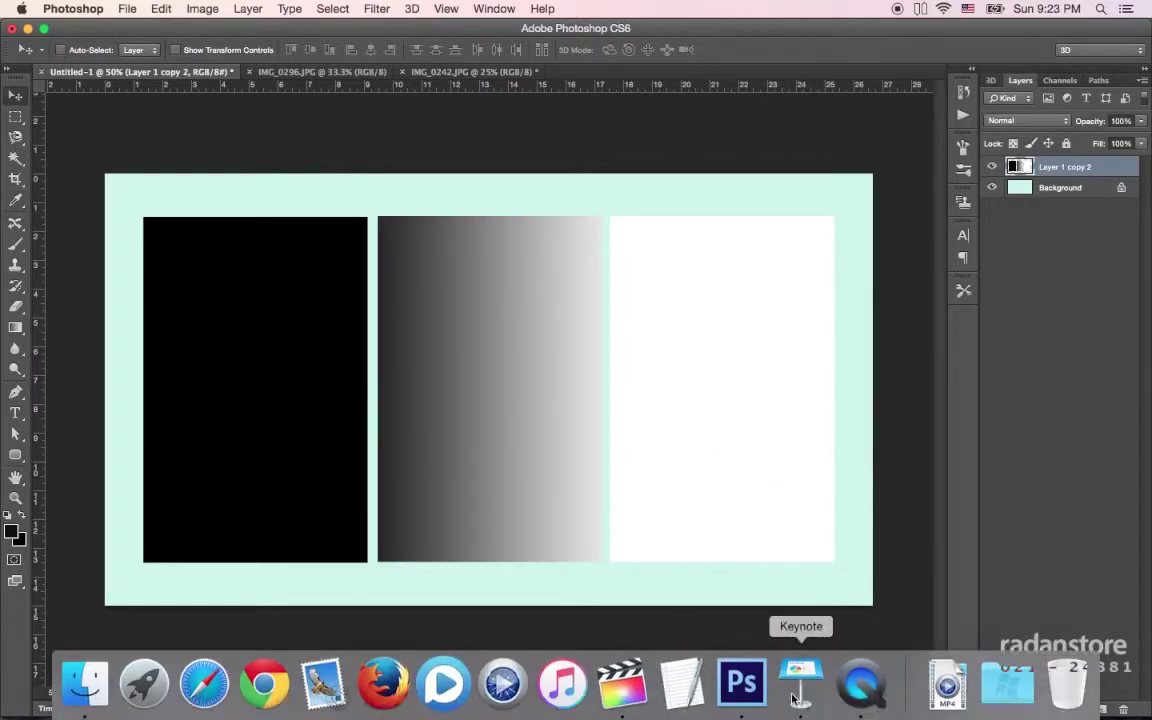
{"action": "left_click", "coordinate": [622, 686]}
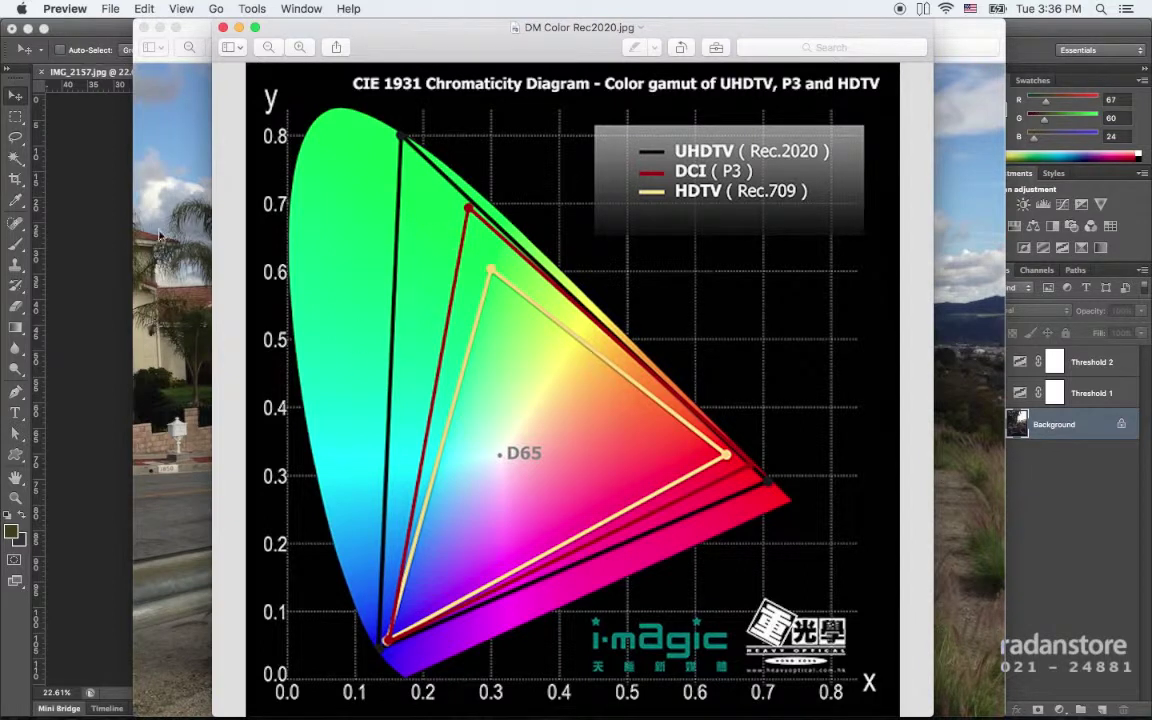
{"action": "left_click", "coordinate": [65, 8]}
{"action": "mouse_move", "coordinate": [21, 8]}
{"action": "left_click", "coordinate": [20, 54]}
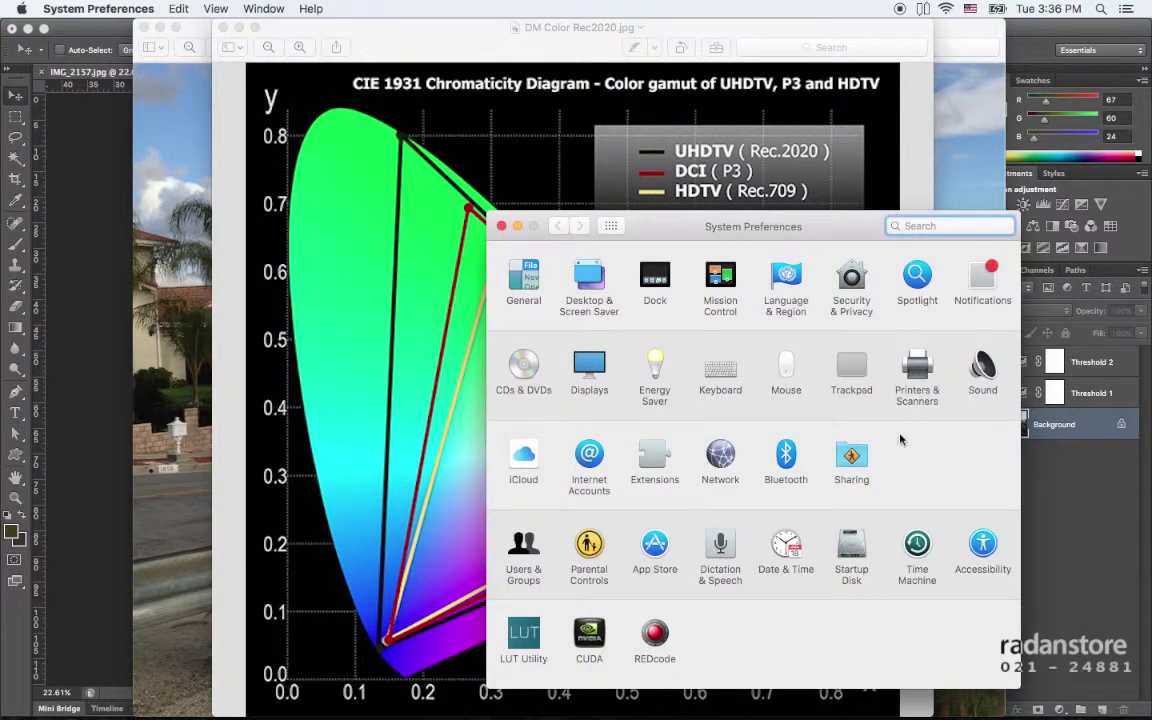
{"action": "left_click", "coordinate": [589, 370]}
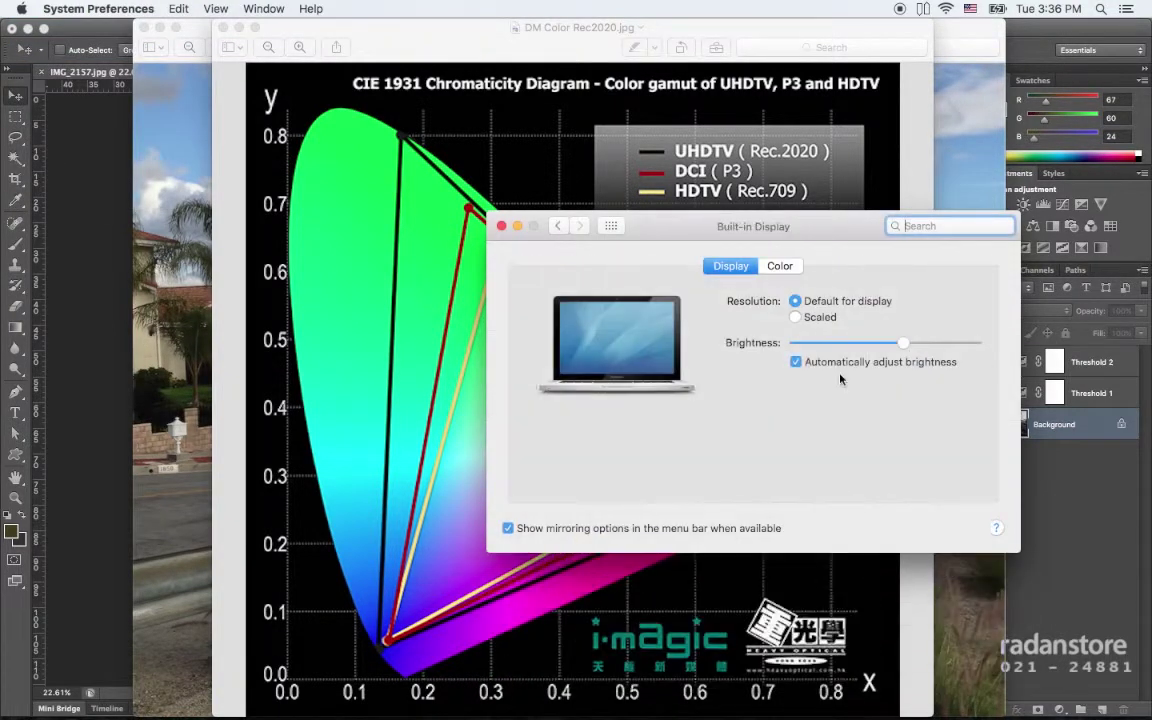
{"action": "left_click", "coordinate": [781, 266]}
{"action": "left_click", "coordinate": [921, 372]}
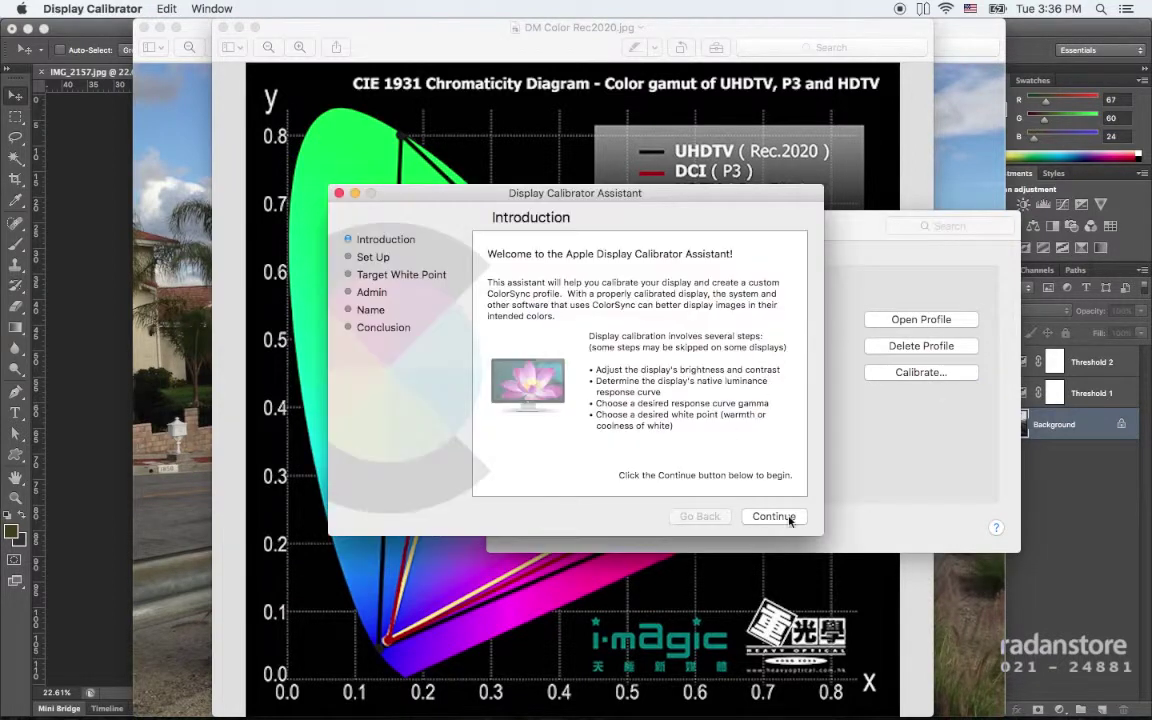
{"action": "left_click", "coordinate": [775, 516]}
{"action": "left_click", "coordinate": [699, 516]}
{"action": "left_click", "coordinate": [770, 516]}
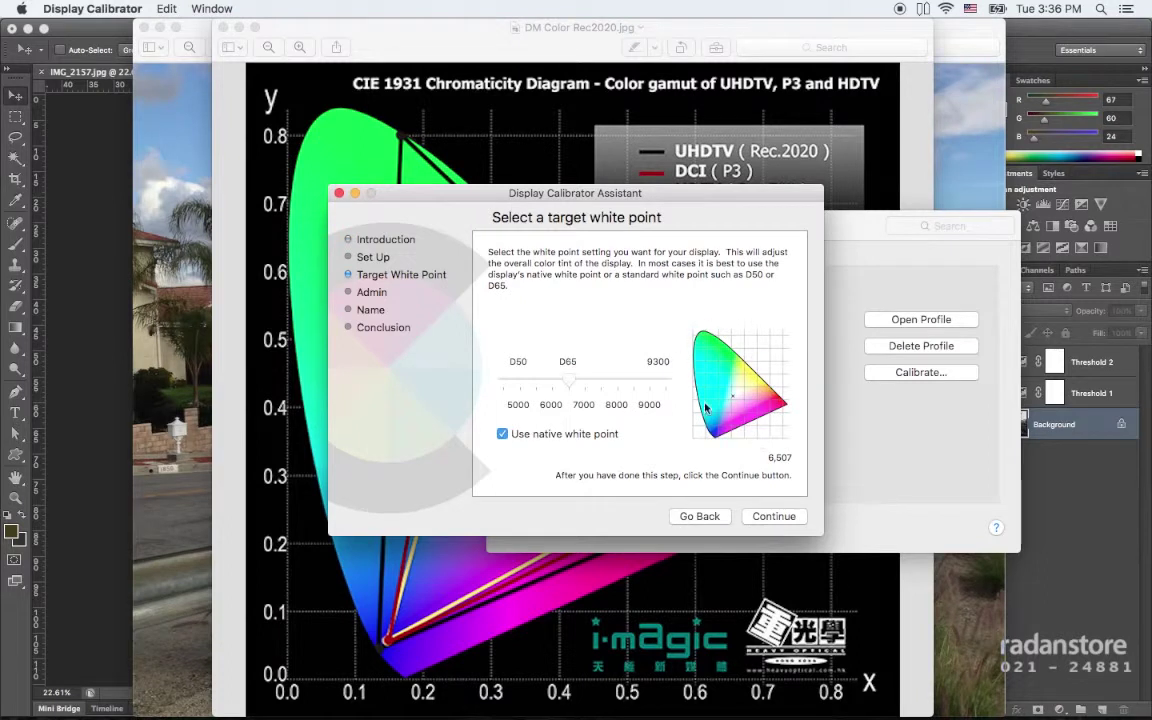
{"action": "left_click", "coordinate": [682, 516]}
{"action": "key", "text": "super+q"}
{"action": "left_click", "coordinate": [528, 433]}
{"action": "left_click", "coordinate": [528, 433]}
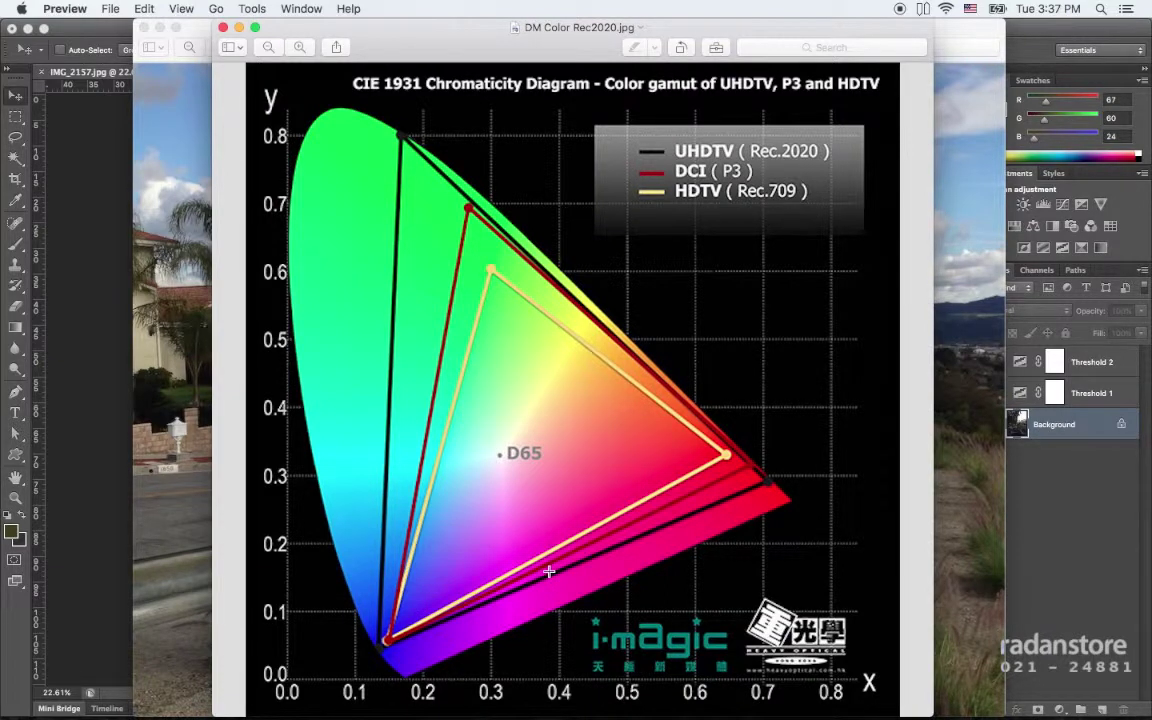
- Bring the Burbank hills photo forward and zoom in on the road and guardrail
{"action": "left_click", "coordinate": [190, 543]}
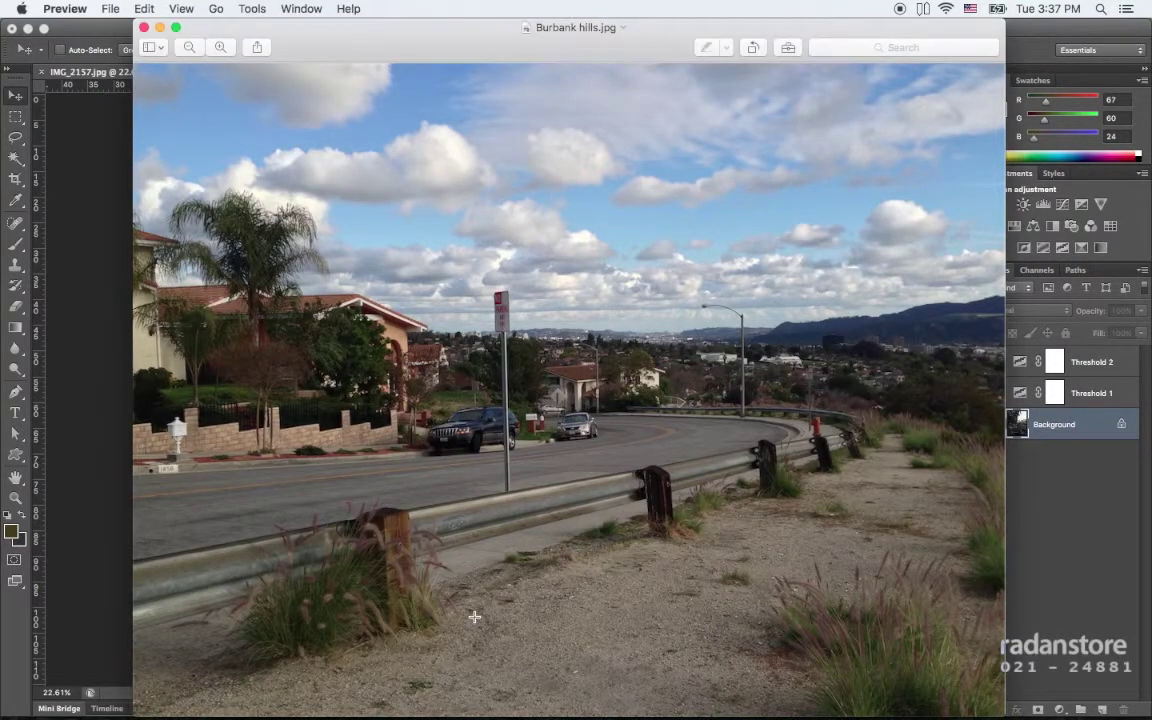
{"action": "key", "text": "super+grave"}
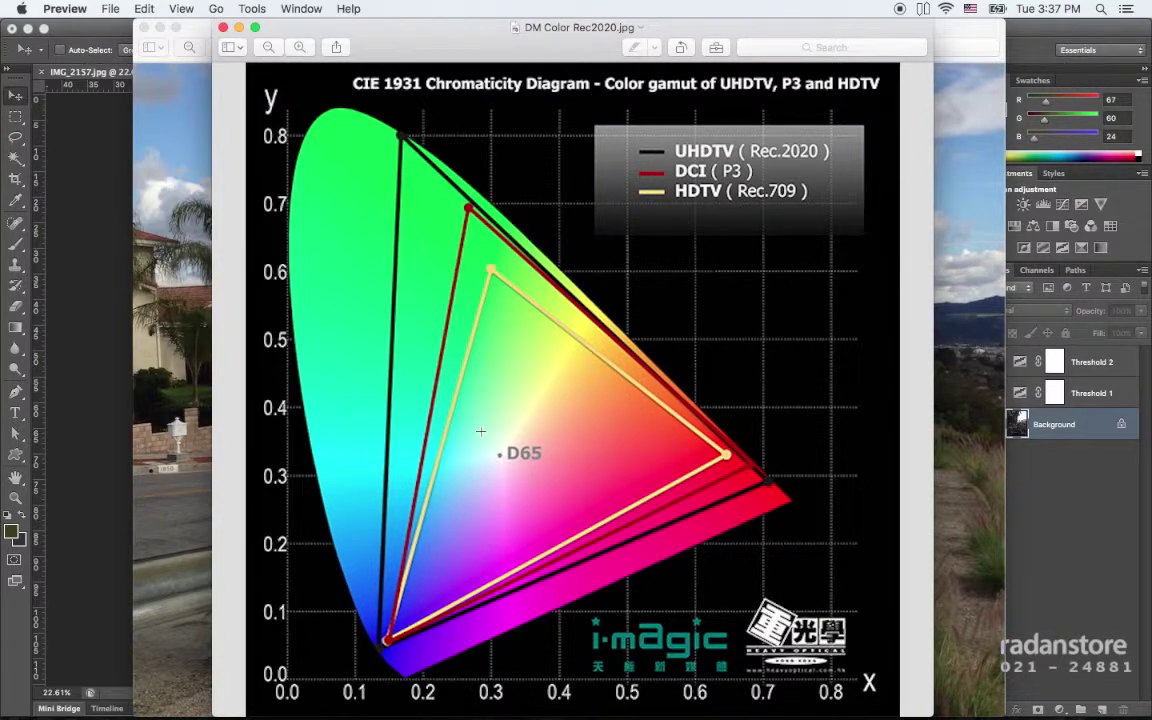
{"action": "left_click", "coordinate": [171, 468]}
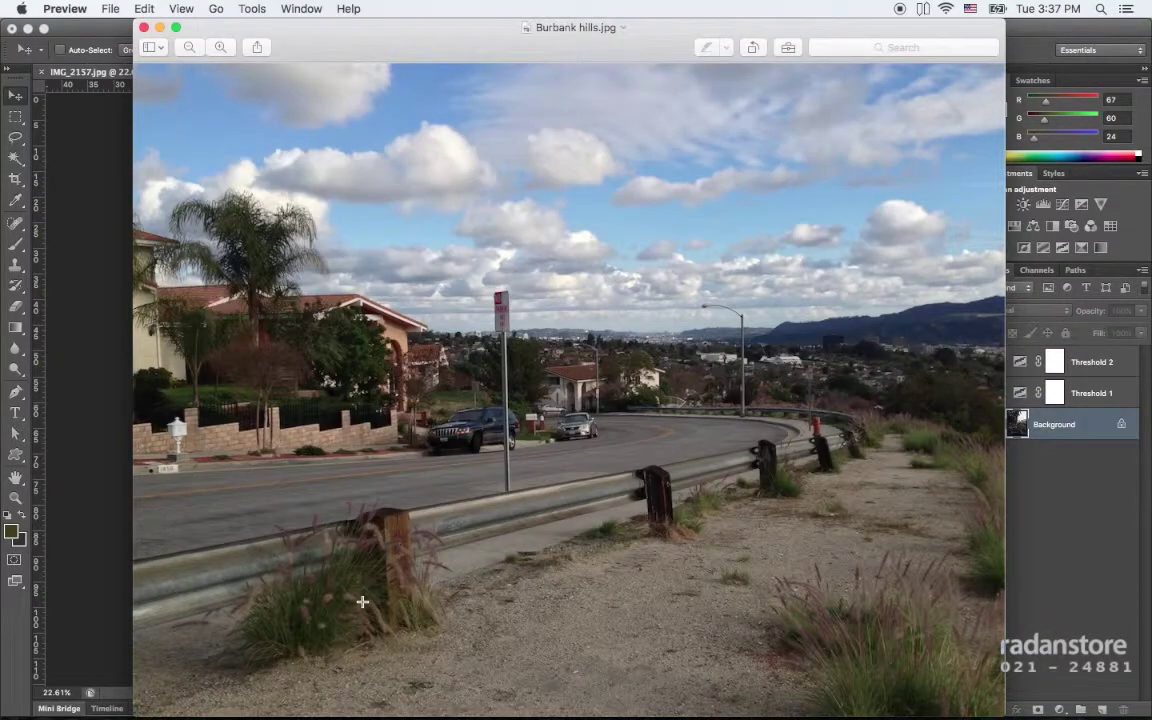
{"action": "key", "text": "super+equal"}
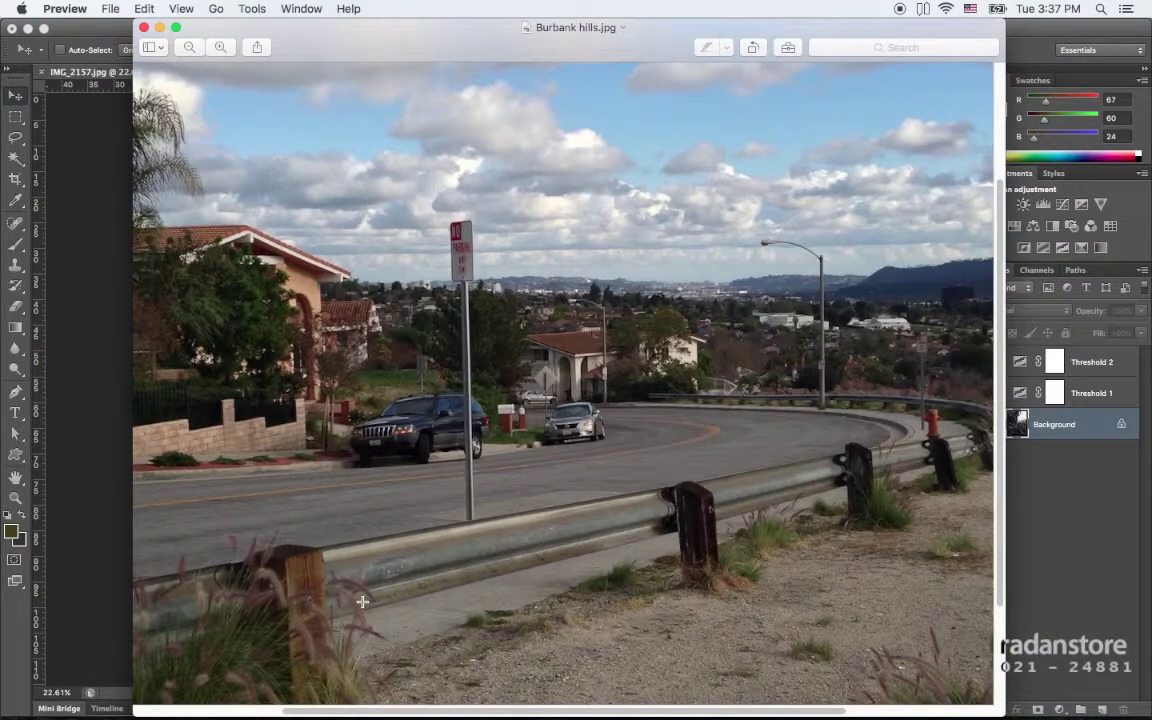
{"action": "key", "text": "super+minus"}
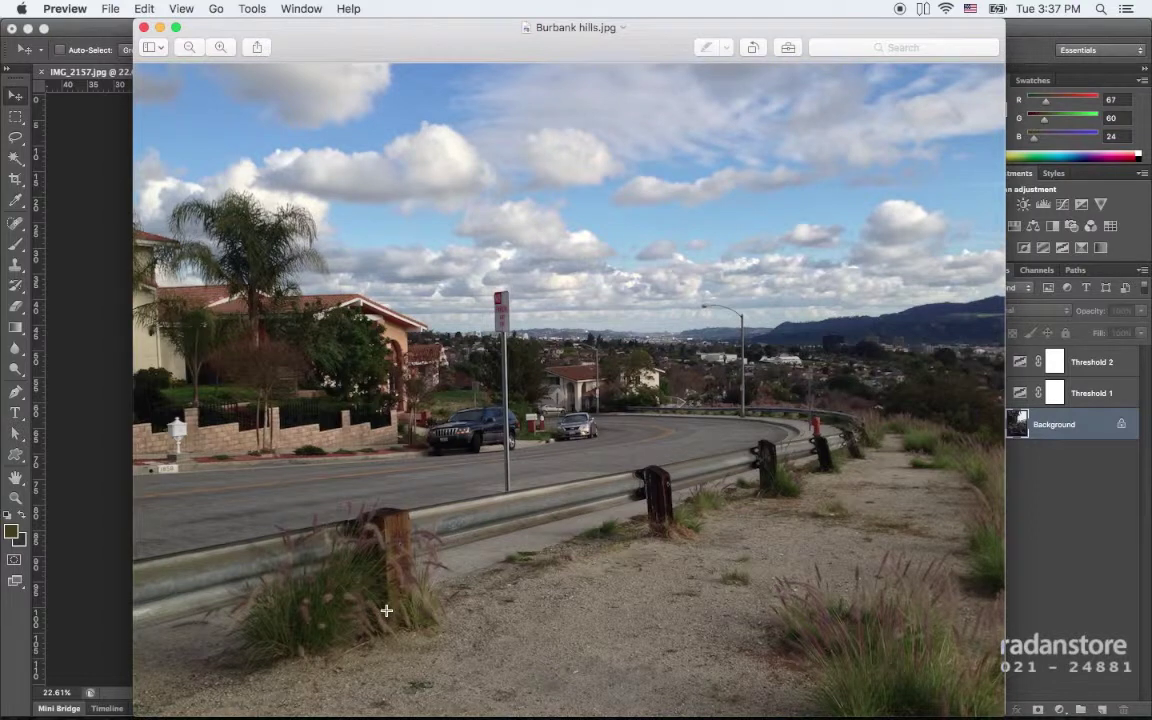
{"action": "key", "text": "super+equal"}
{"action": "key", "text": "super+equal"}
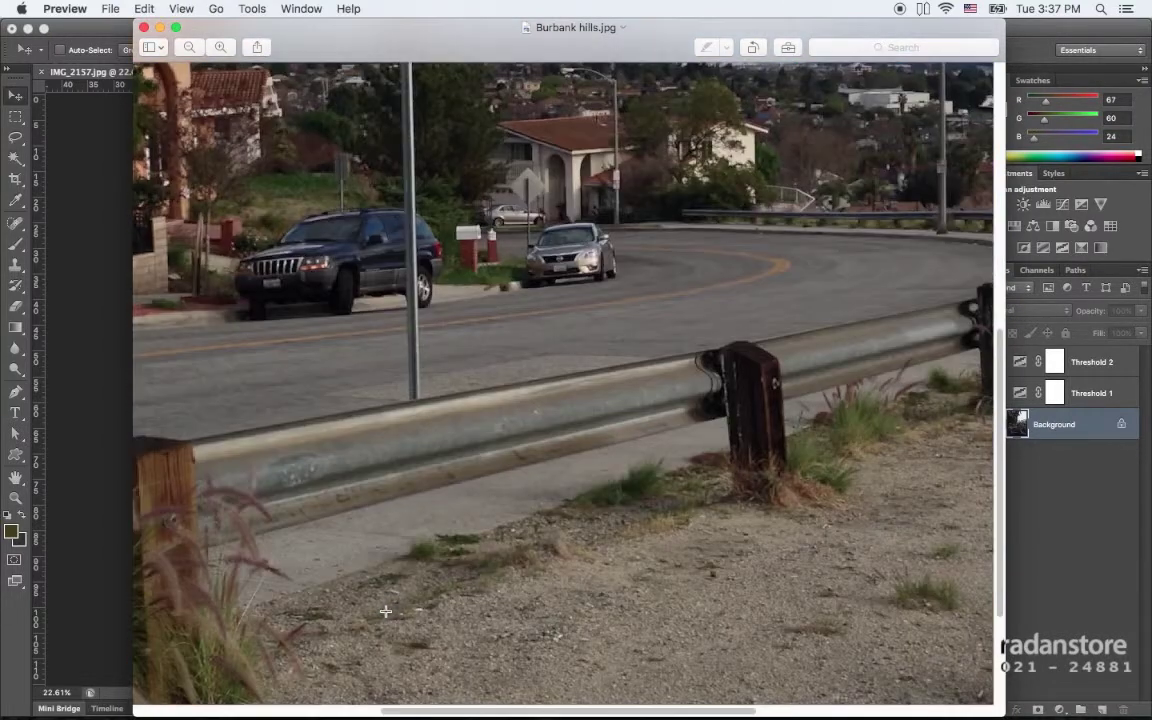
{"action": "scroll", "coordinate": [385, 611], "scroll_direction": "left", "scroll_amount": 3}
{"action": "scroll", "coordinate": [380, 610], "scroll_direction": "down", "scroll_amount": 2}
{"action": "scroll", "coordinate": [370, 608], "scroll_direction": "left", "scroll_amount": 4}
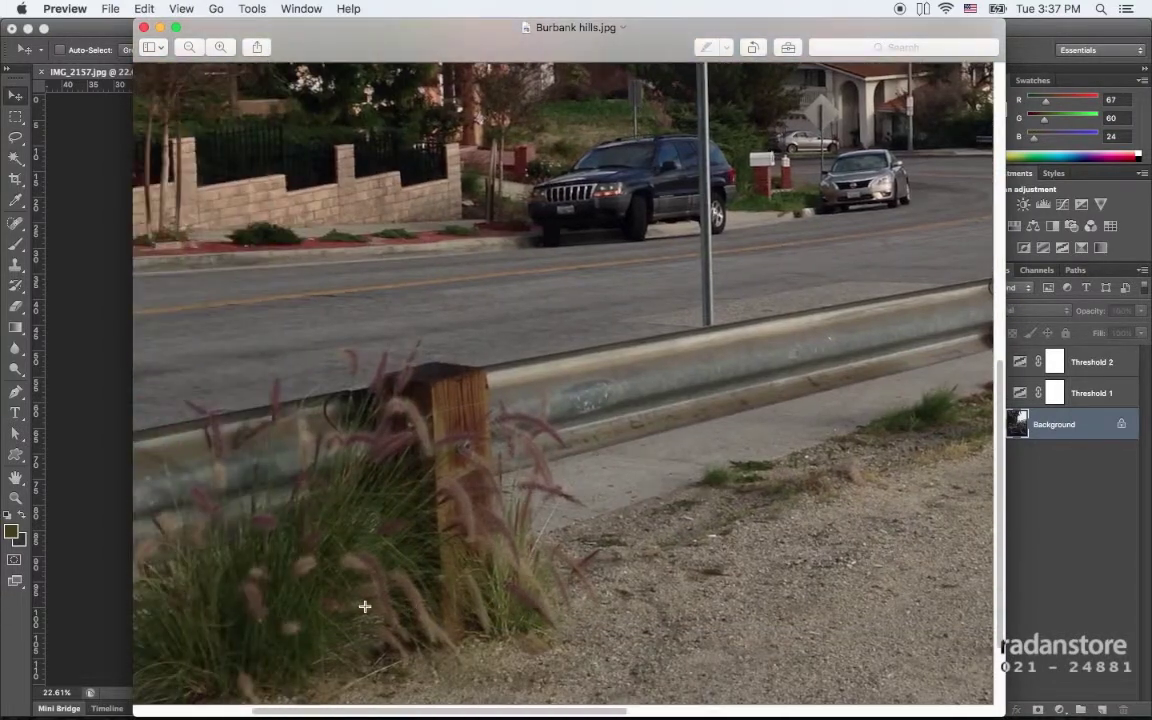
- Zoom further into the roadside post and grass, fit the photo, then return to the gamut diagram
{"action": "key", "text": "super+equal"}
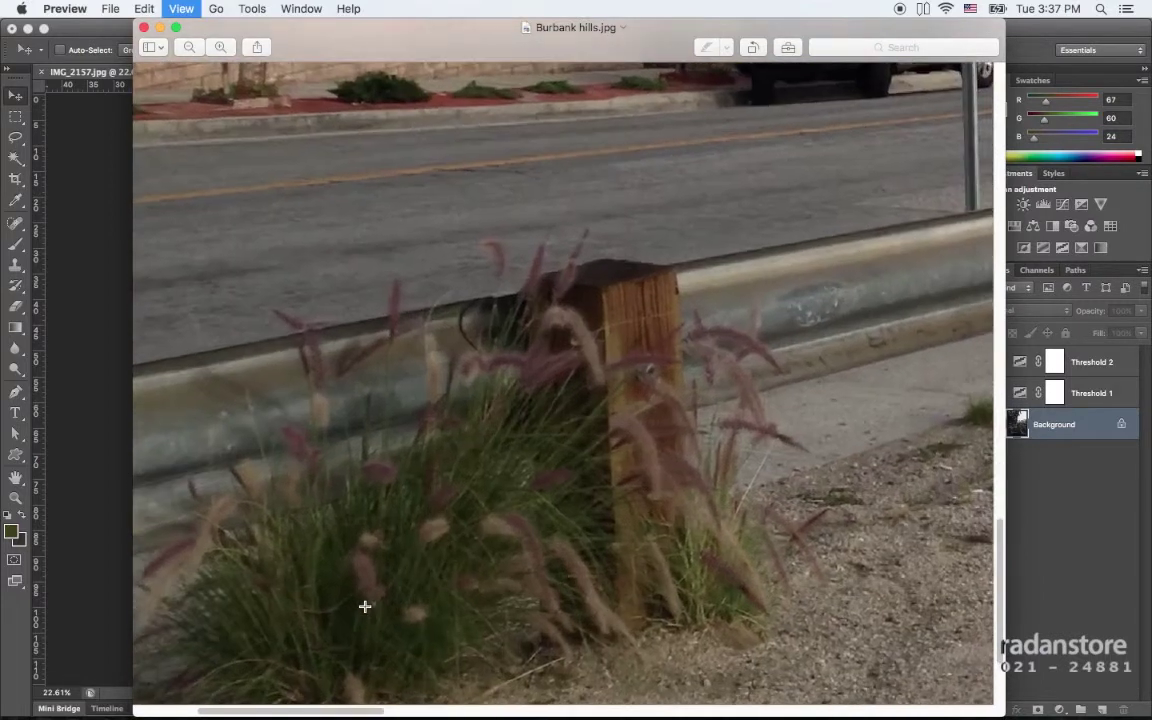
{"action": "key", "text": "super+equal"}
{"action": "scroll", "coordinate": [365, 606], "scroll_direction": "left", "scroll_amount": 3}
{"action": "scroll", "coordinate": [365, 606], "scroll_direction": "down", "scroll_amount": 2}
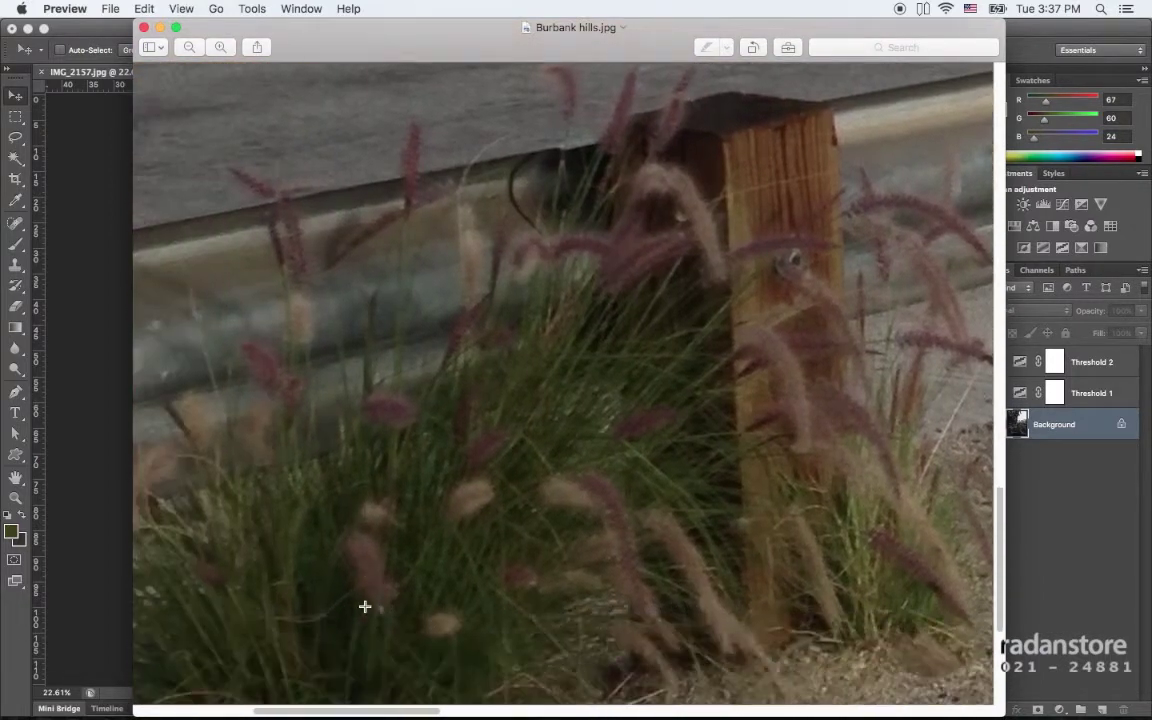
{"action": "scroll", "coordinate": [365, 606], "scroll_direction": "down", "scroll_amount": 2}
{"action": "scroll", "coordinate": [352, 620], "scroll_direction": "down", "scroll_amount": 2}
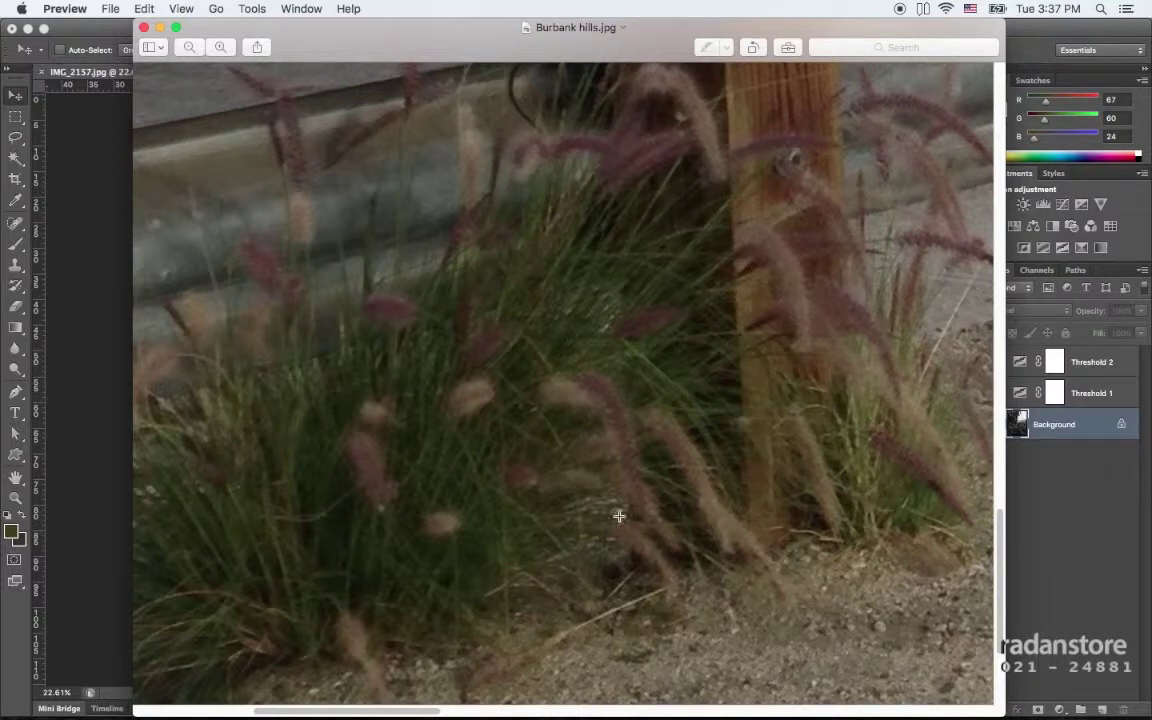
{"action": "key", "text": "super+9"}
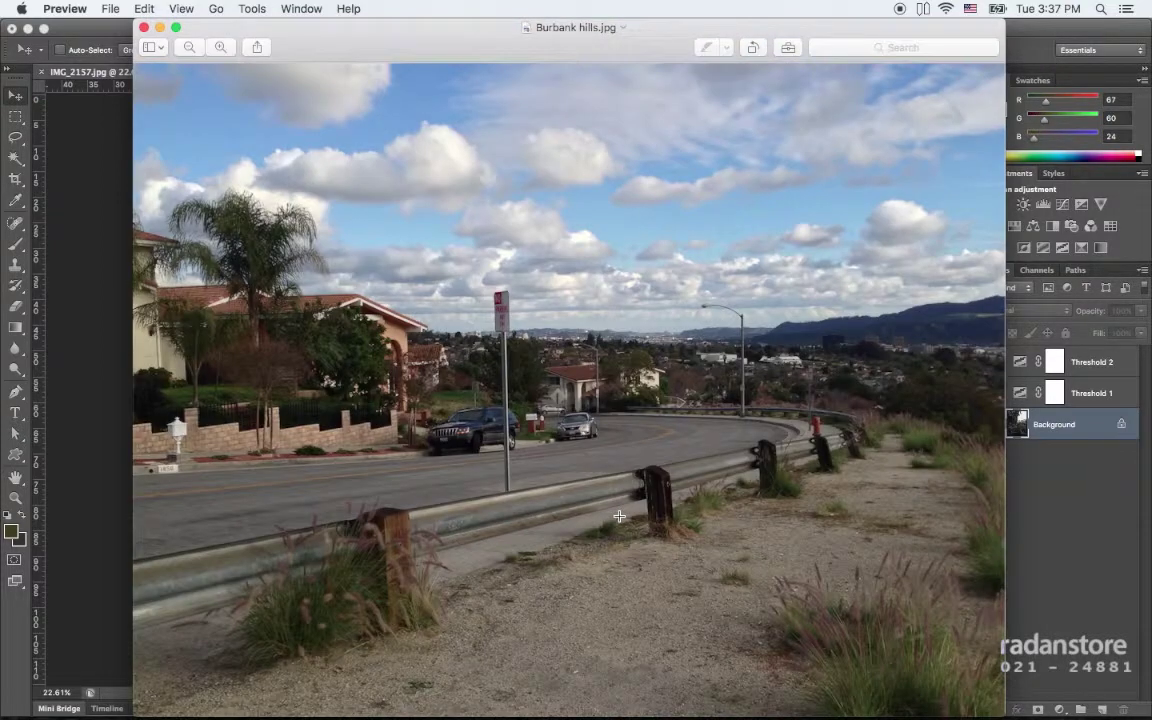
{"action": "key", "text": "super+Tab"}
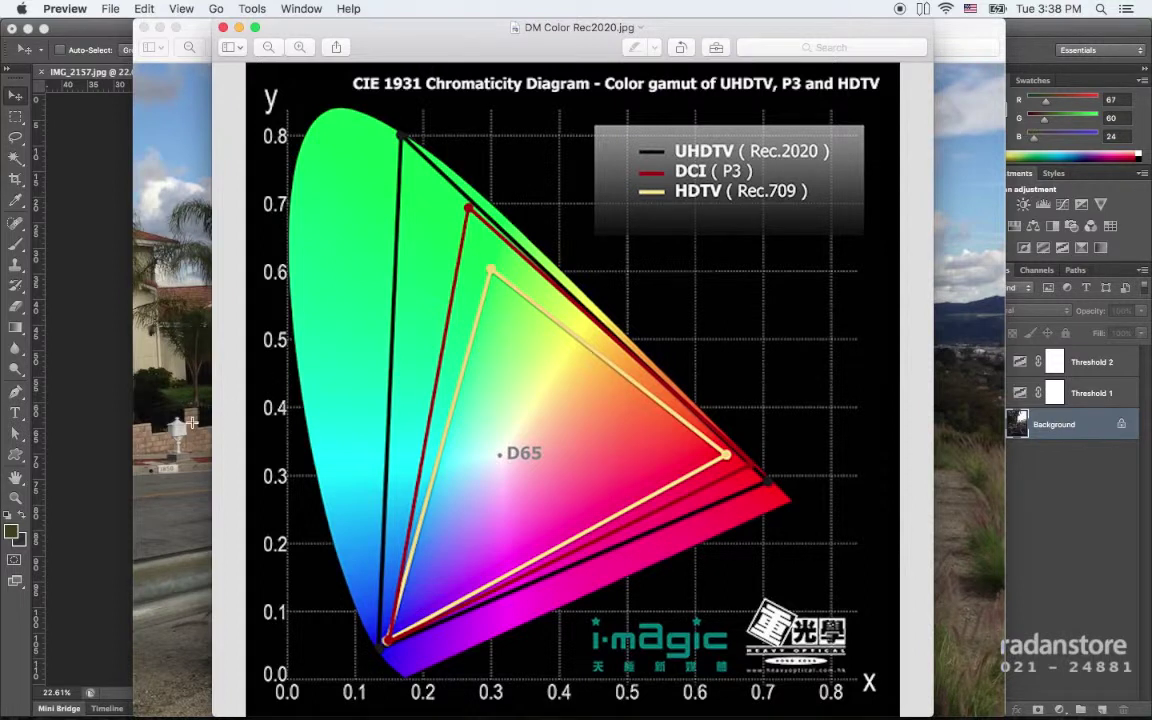
- Bring the Burbank hills window forward, close DM Color Rec2020.jpg with Cmd+W, and switch to Photoshop
{"action": "left_click", "coordinate": [176, 378]}
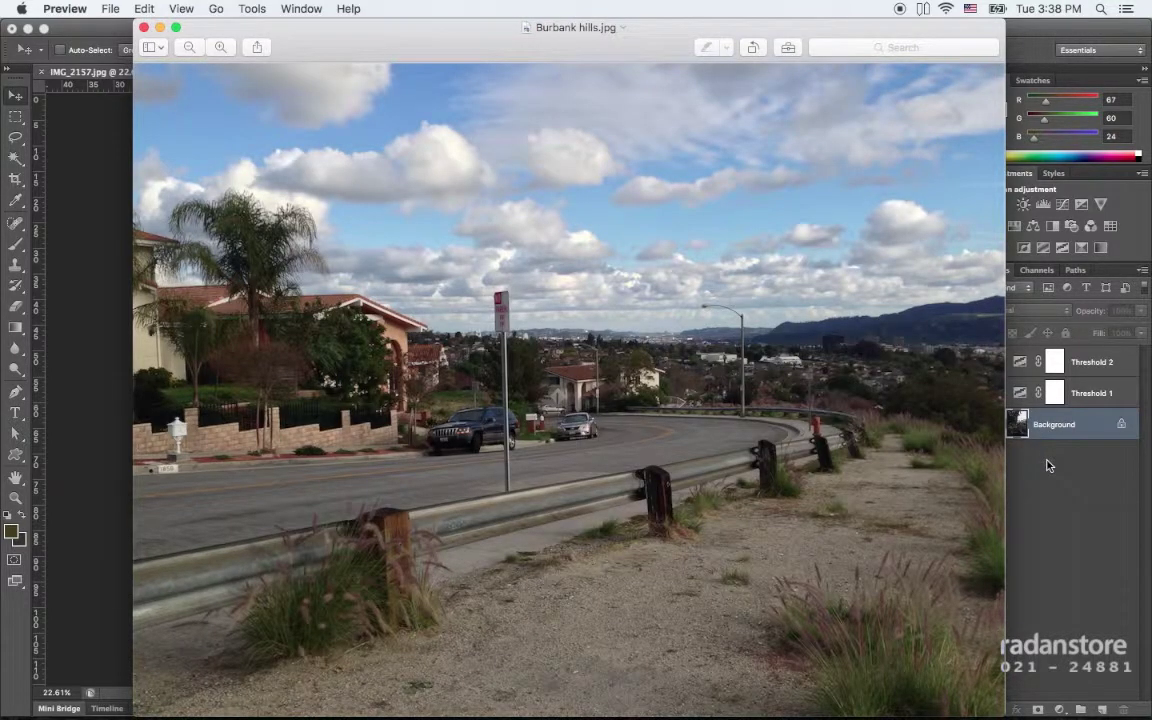
{"action": "left_click_drag", "start_coordinate": [370, 38], "coordinate": [352, 37]}
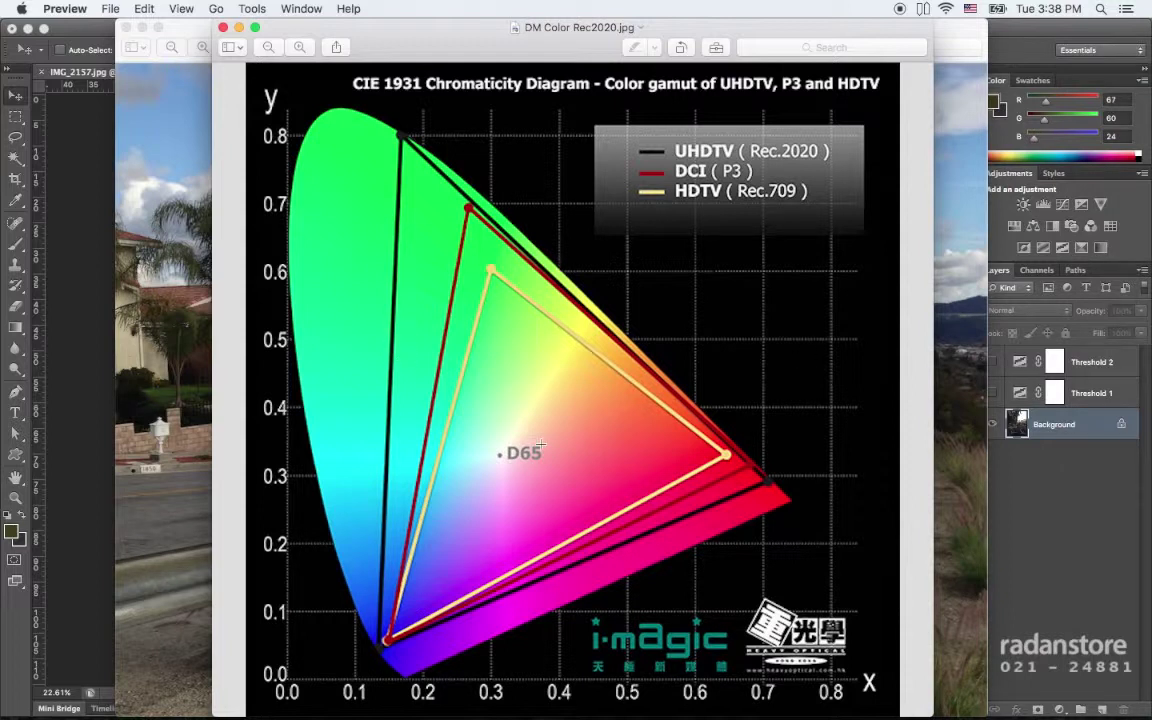
{"action": "key", "text": "super+w"}
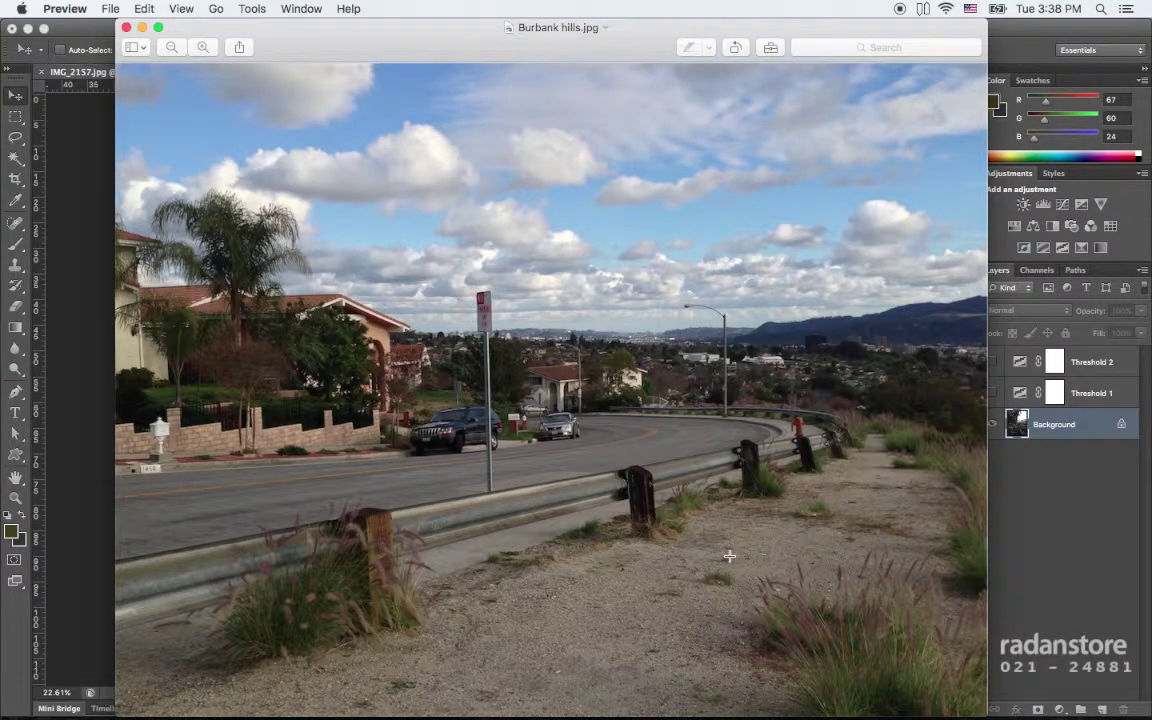
{"action": "key", "text": "super+Tab"}
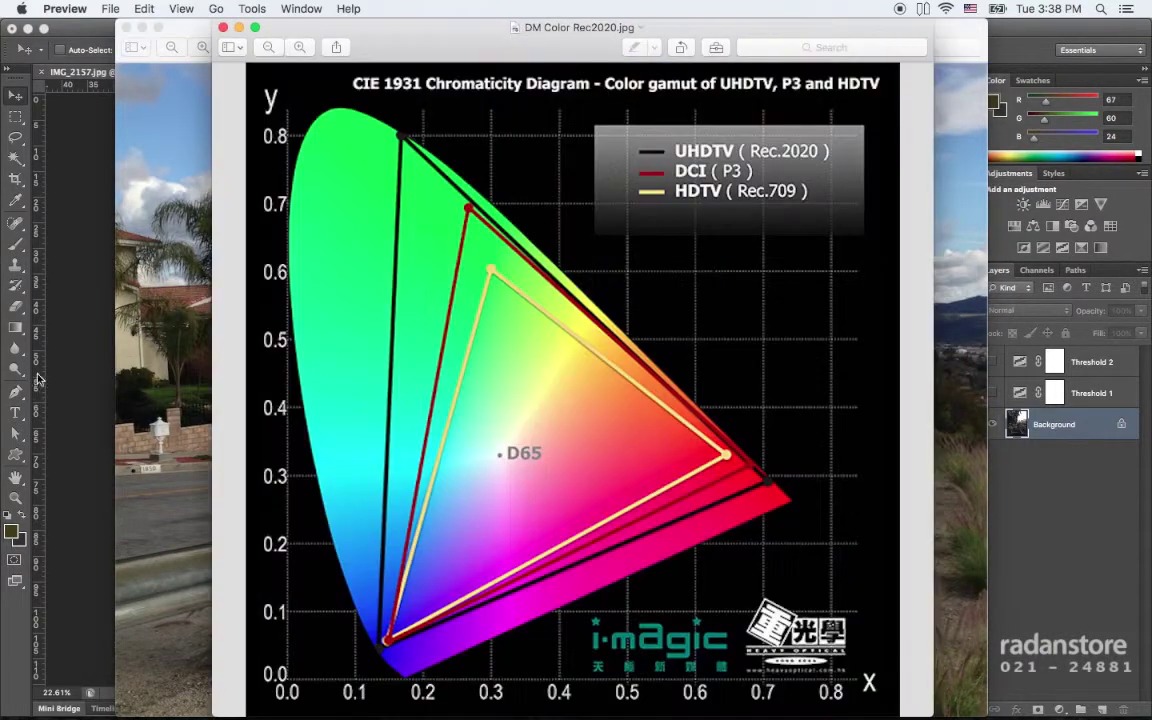
{"action": "left_click", "coordinate": [86, 383]}
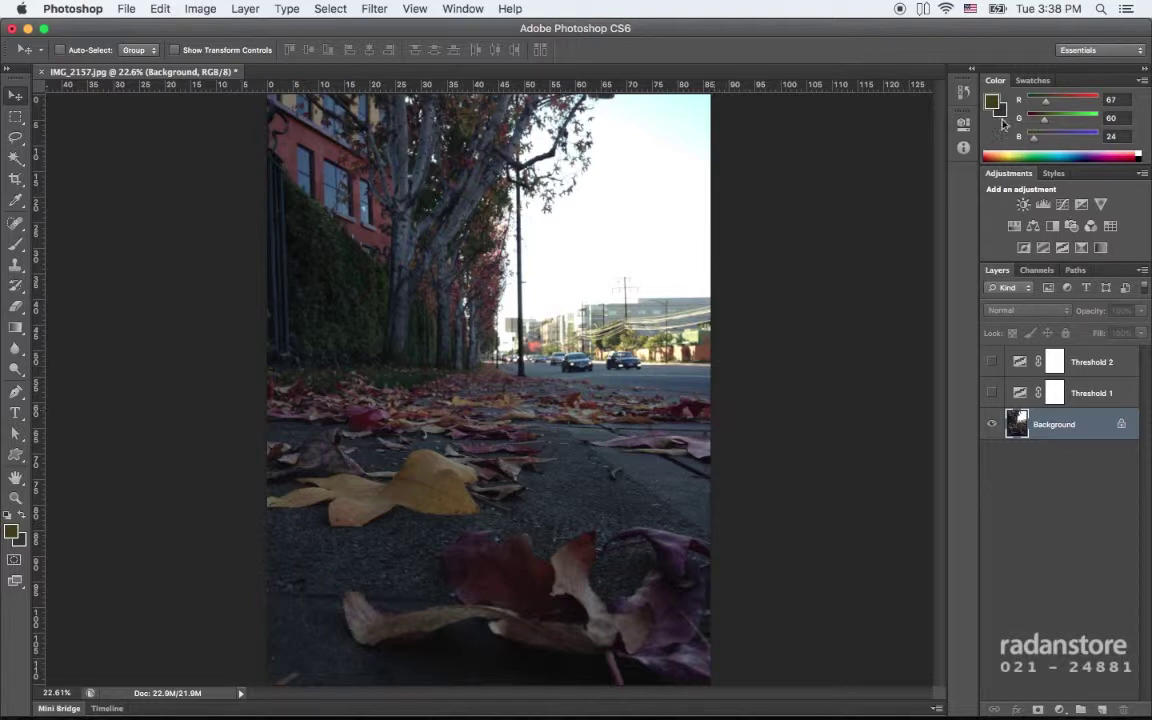
- Open the Info panel and set its colour readout mode to show RGB and HSB values
{"action": "left_click", "coordinate": [963, 147]}
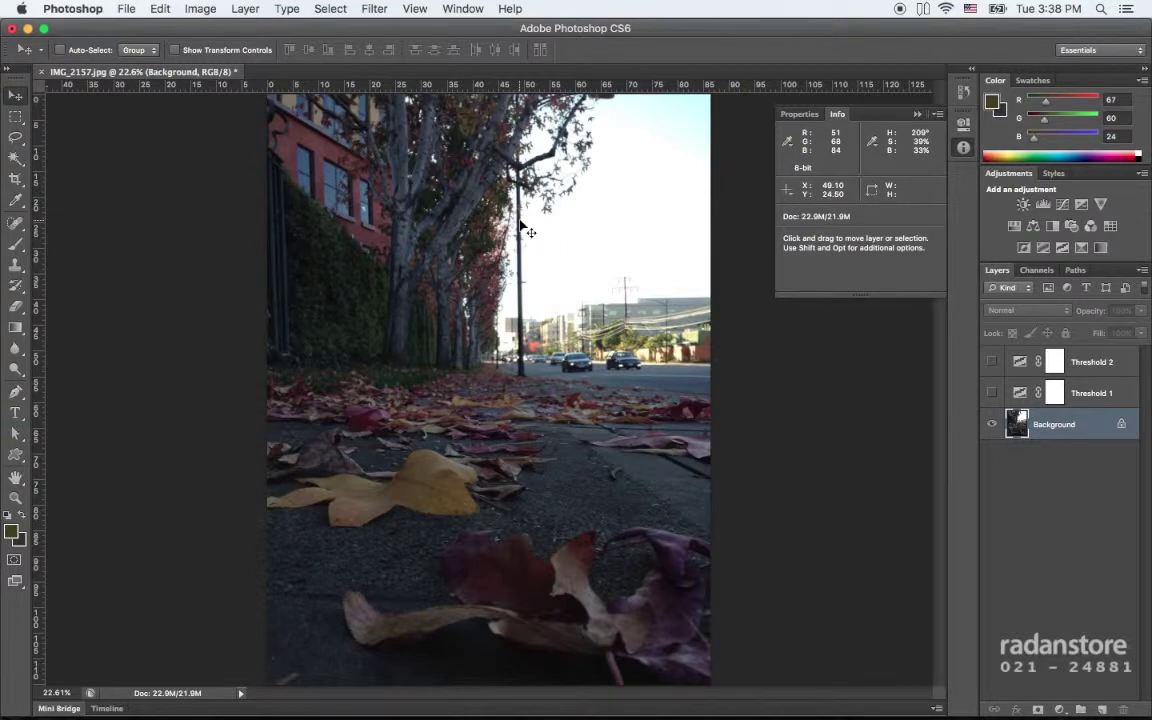
{"action": "left_click", "coordinate": [786, 147]}
{"action": "left_click", "coordinate": [652, 226]}
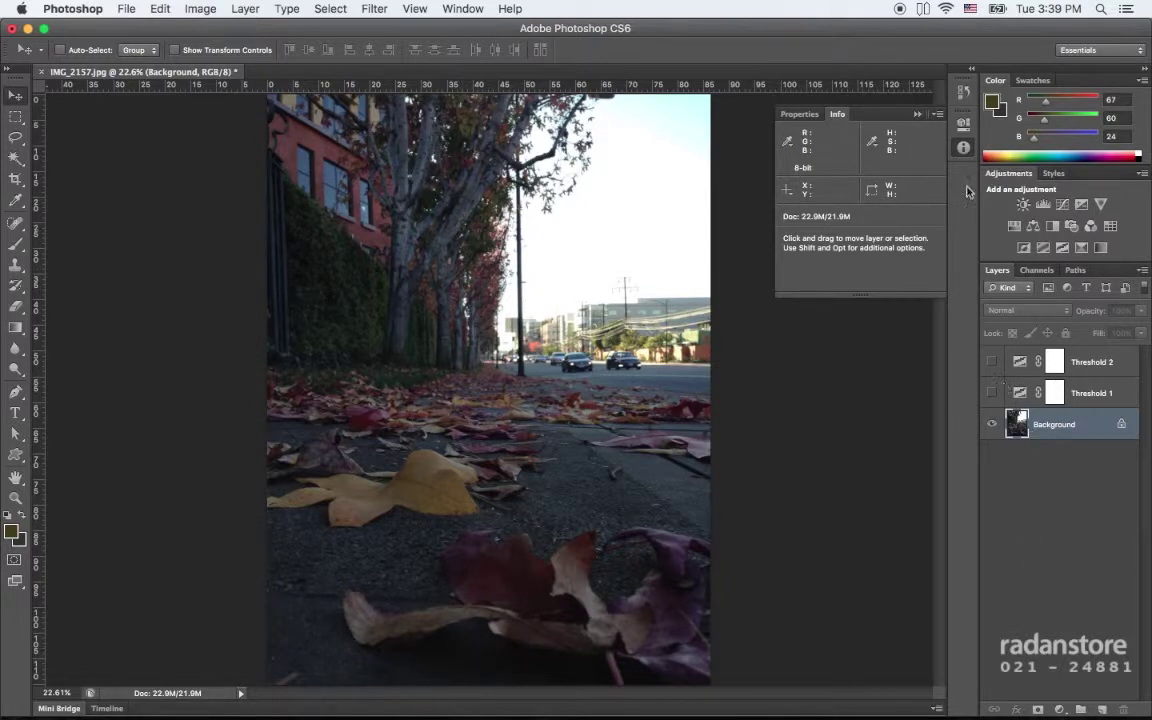
- Collapse Info and toggle Threshold 2 and Threshold 1 on and off, leaving both hidden
{"action": "left_click", "coordinate": [963, 147]}
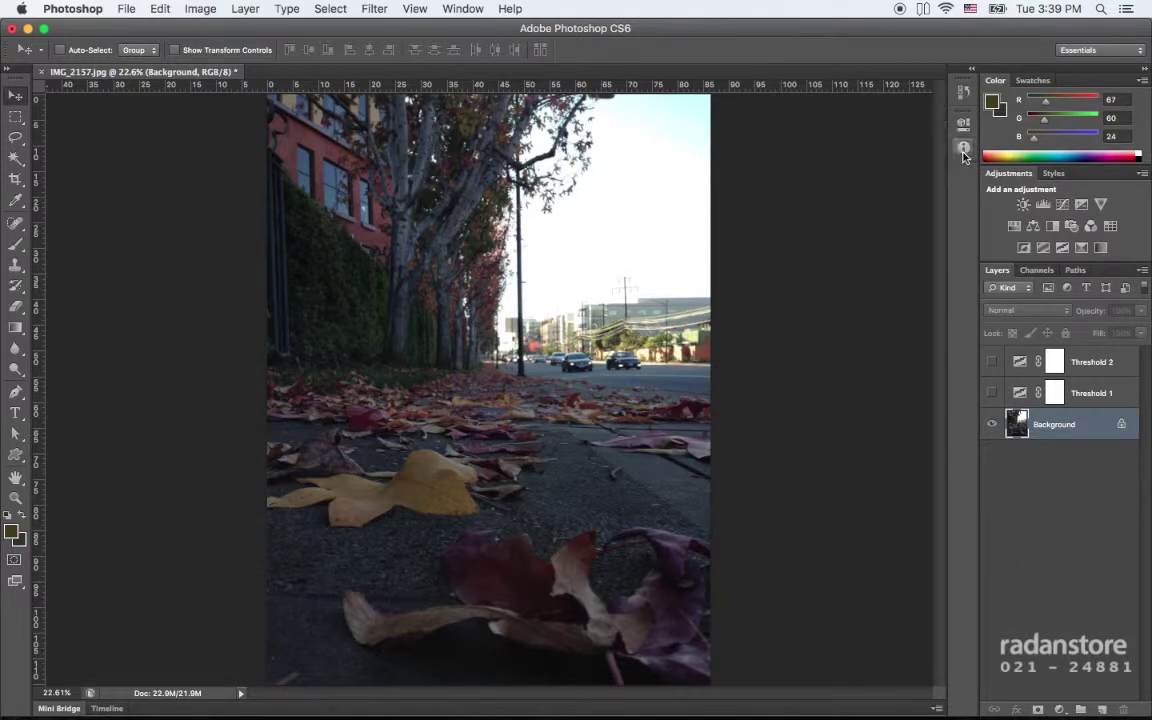
{"action": "left_click", "coordinate": [992, 362]}
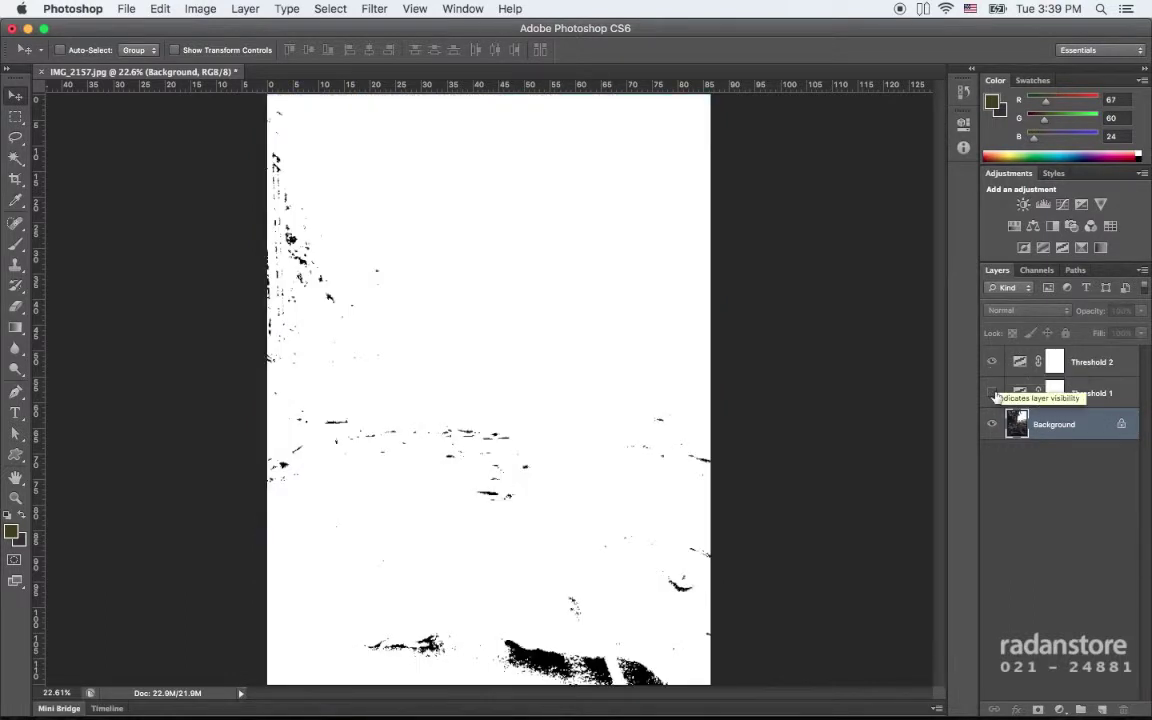
{"action": "left_click", "coordinate": [992, 362]}
{"action": "left_click", "coordinate": [992, 393]}
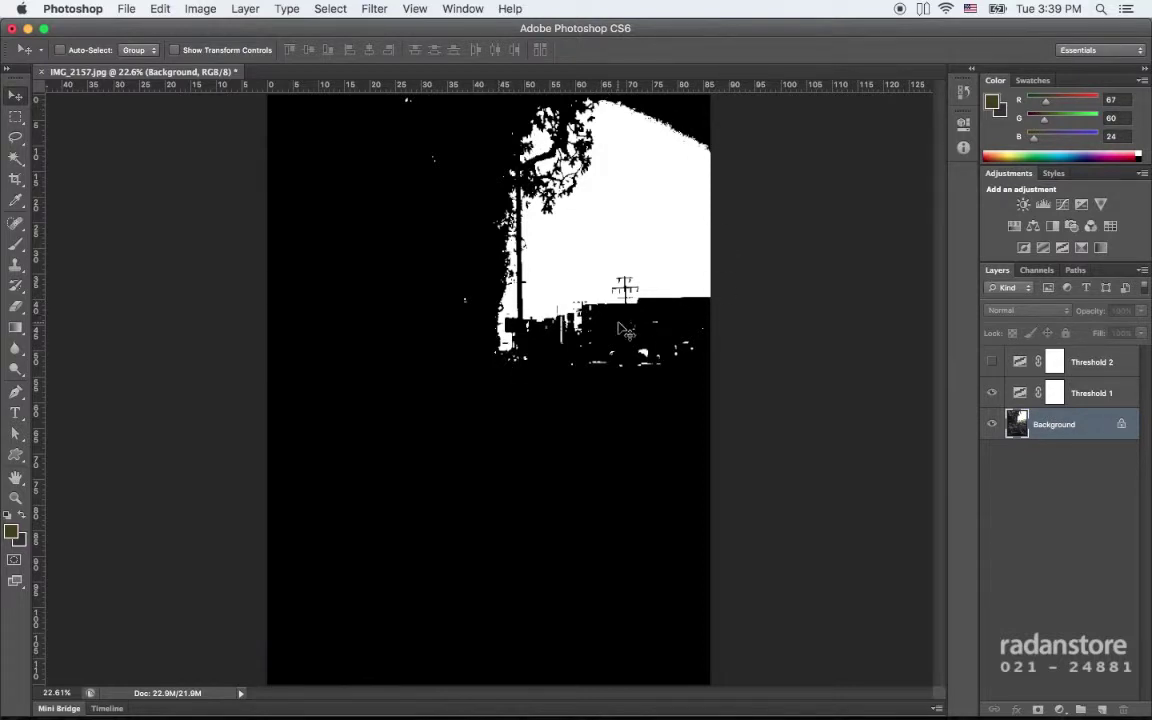
{"action": "left_click", "coordinate": [993, 393]}
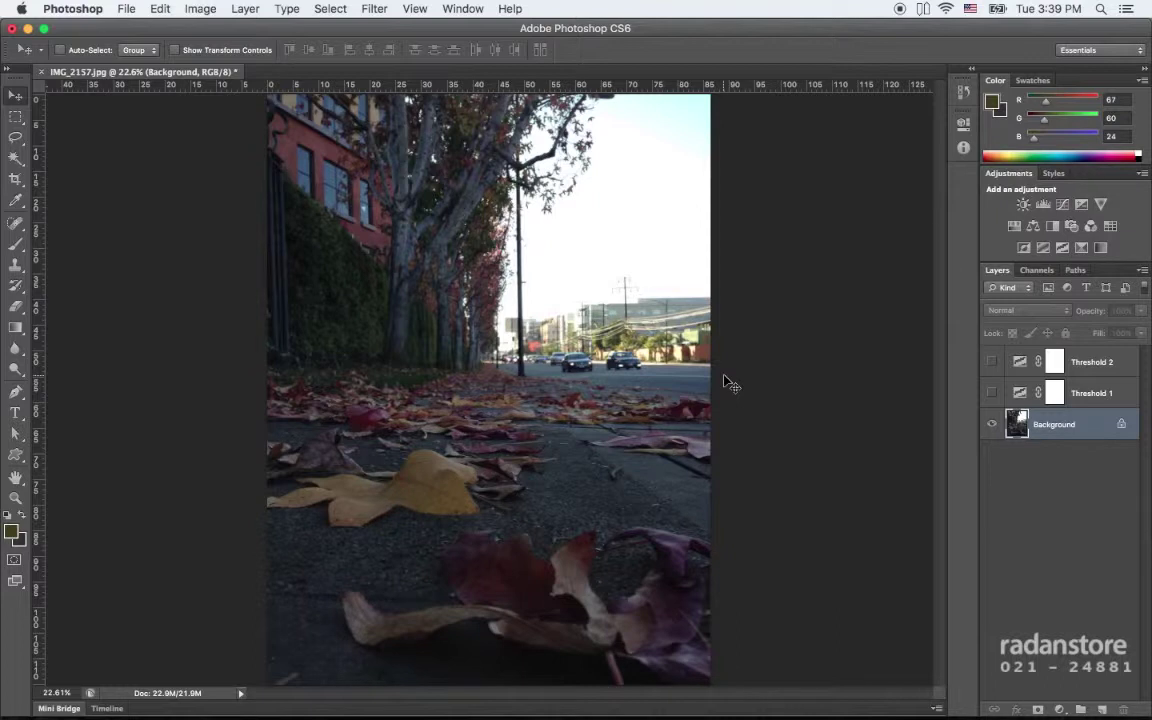
- Check the sky reads 255 in Info, collapse it, then open Levels on the Background layer
{"action": "left_click", "coordinate": [963, 147]}
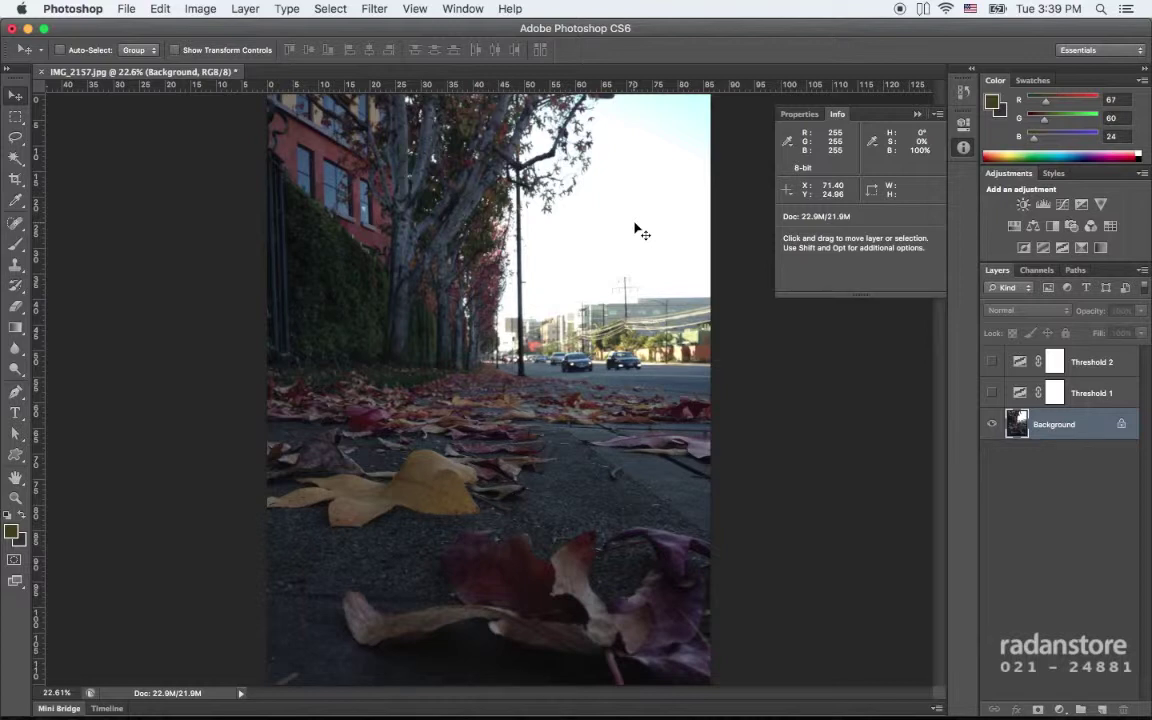
{"action": "left_click", "coordinate": [1038, 542]}
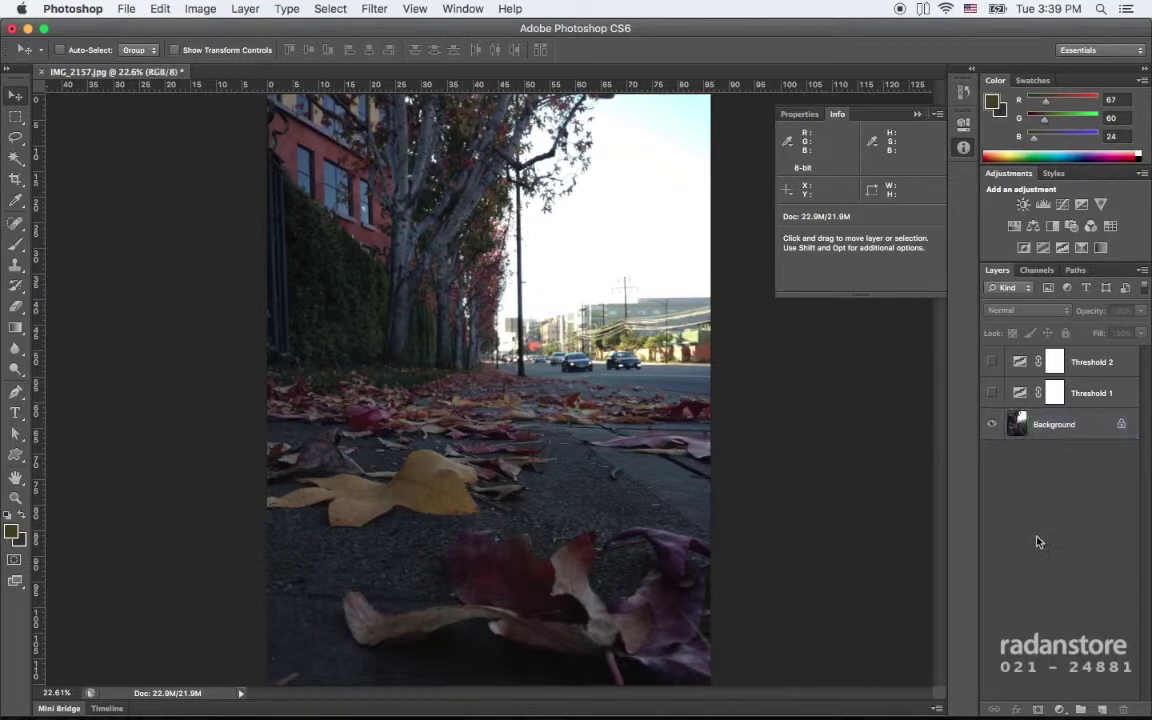
{"action": "left_click", "coordinate": [539, 198]}
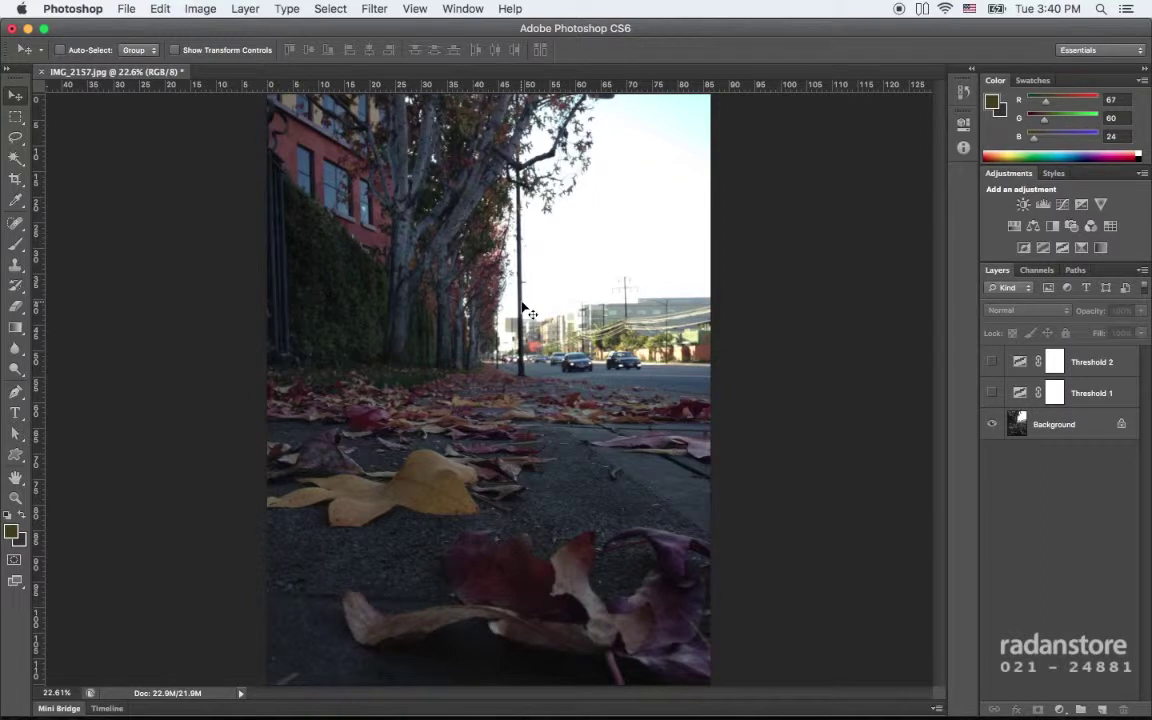
{"action": "left_click", "coordinate": [1066, 438]}
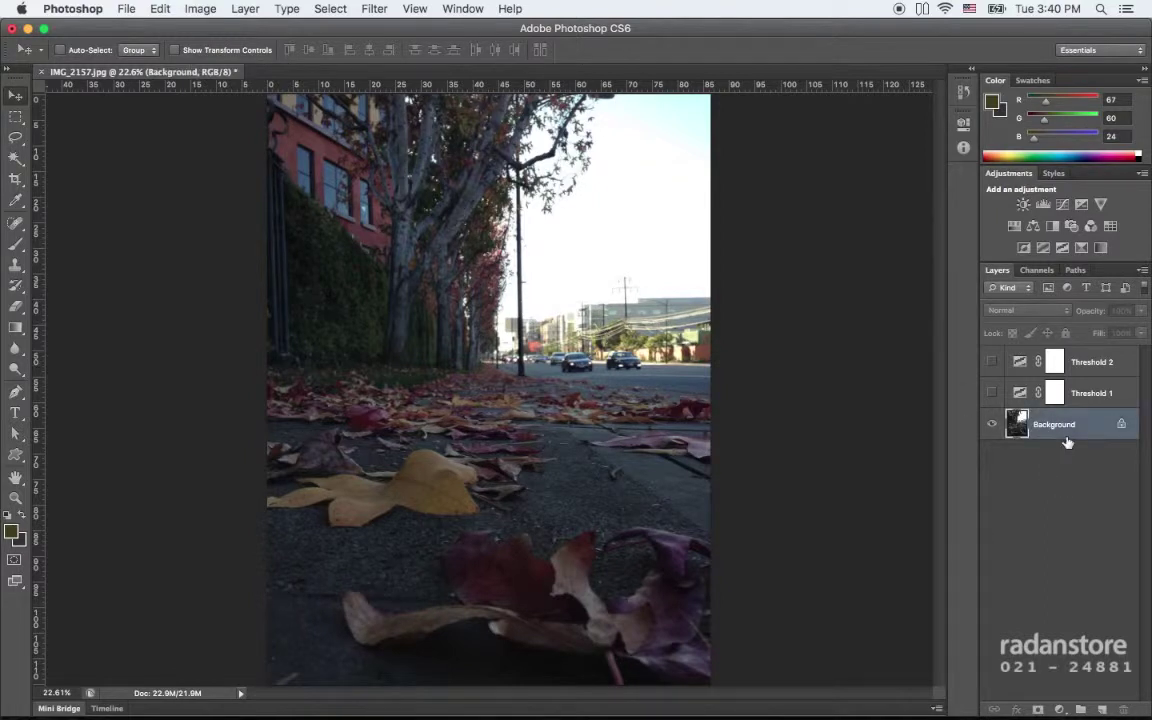
{"action": "key", "text": "super+l"}
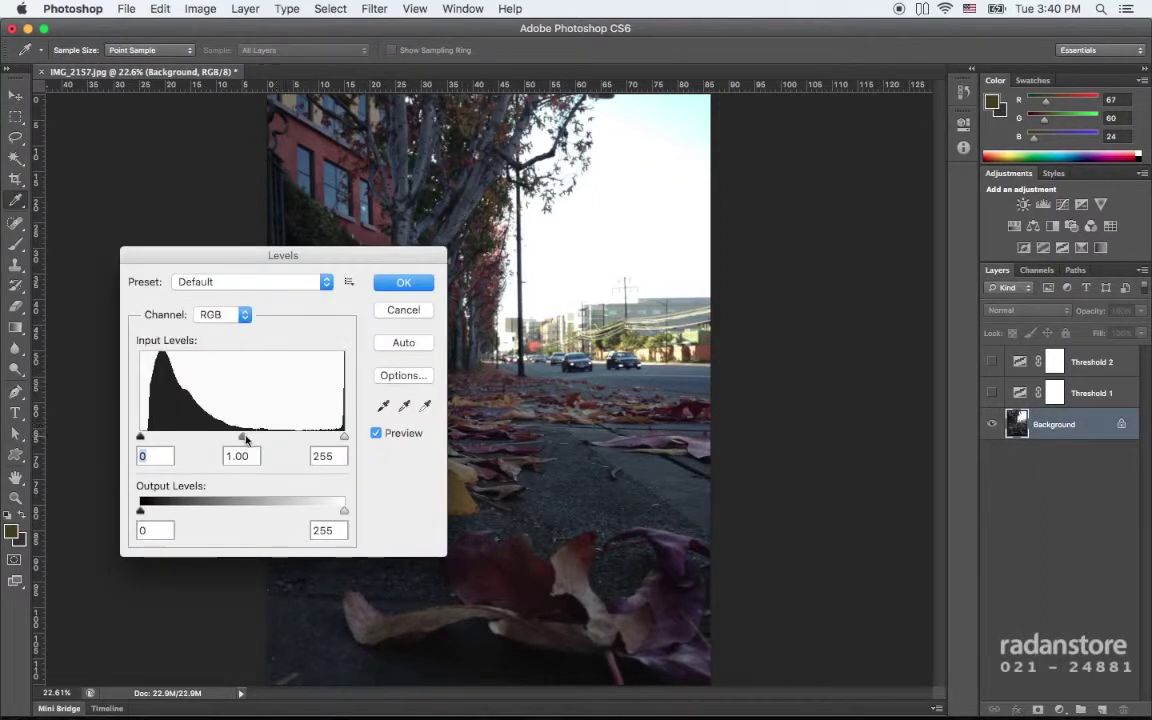
- Drop the Levels output white to 65 to preview darkening, restore it to 255, and confirm with OK
{"action": "left_click_drag", "start_coordinate": [344, 511], "coordinate": [192, 511]}
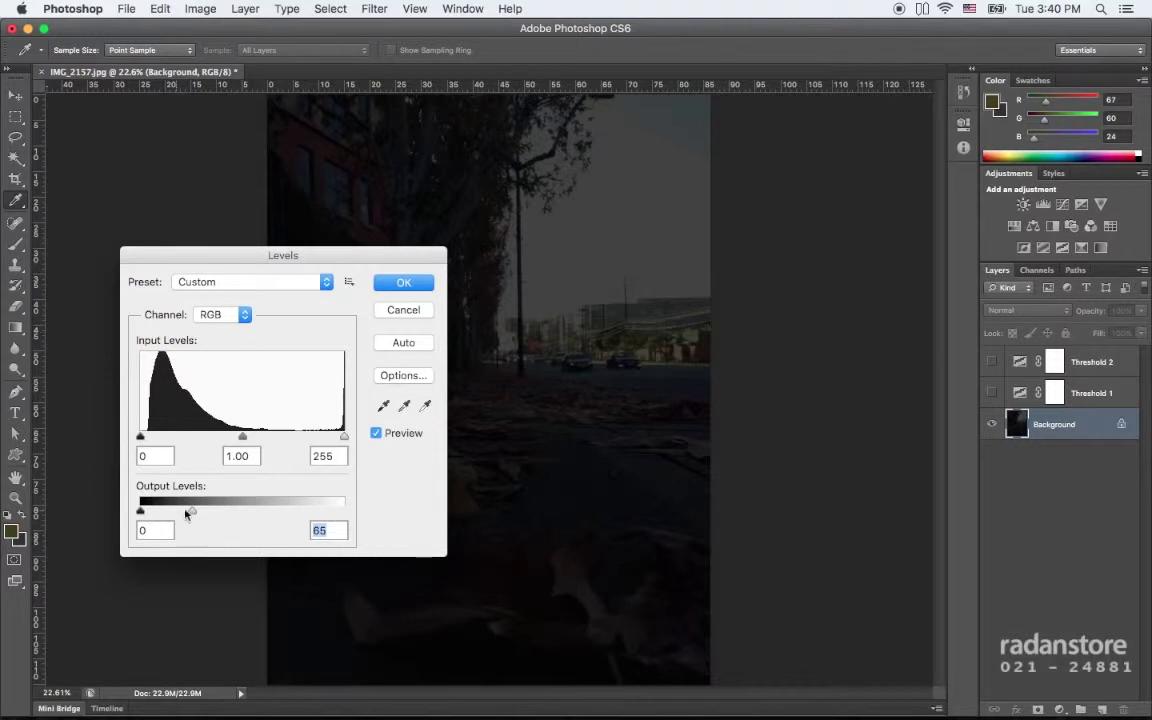
{"action": "left_click_drag", "start_coordinate": [192, 511], "coordinate": [424, 506]}
{"action": "left_click", "coordinate": [416, 310]}
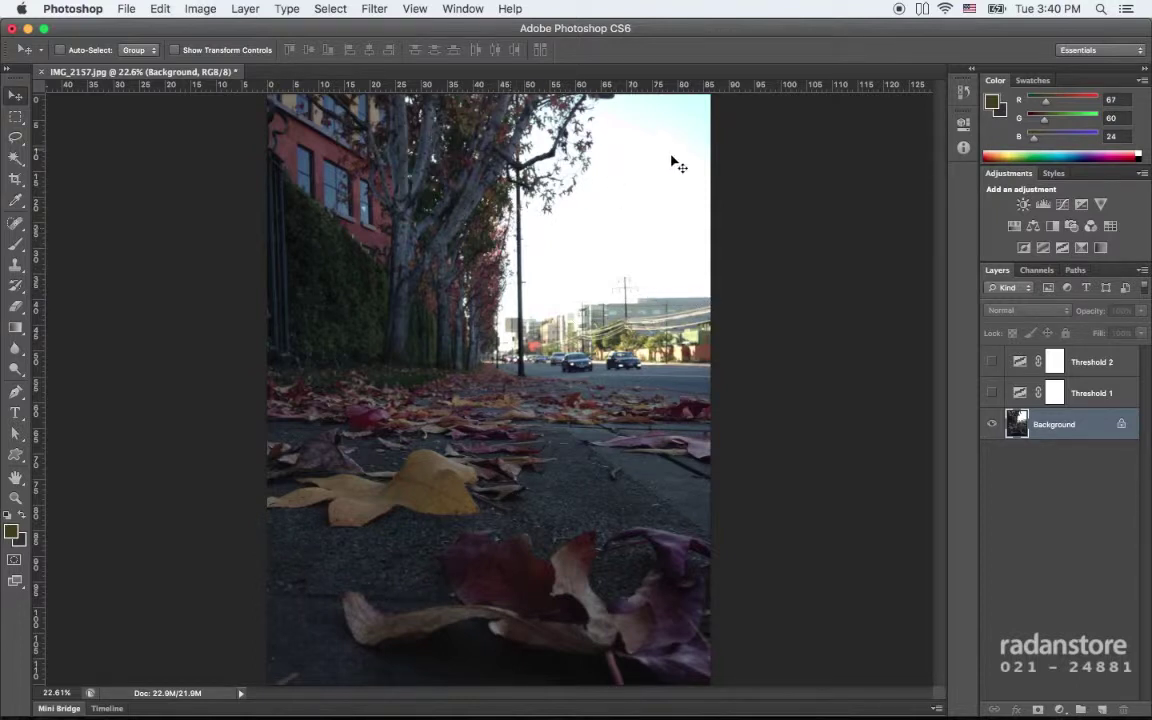
- Compare the Threshold 1 and Threshold 2 results, then hide both to reveal the original street photo in Final Cut Pro's place
{"action": "left_click", "coordinate": [992, 393]}
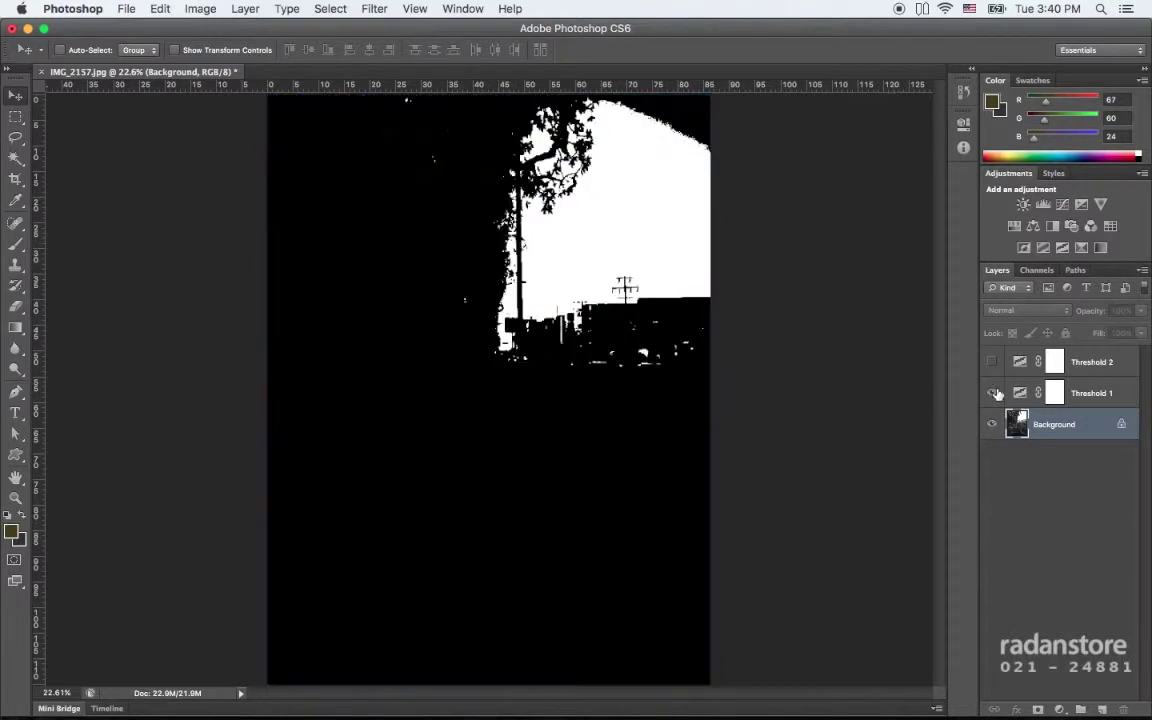
{"action": "left_click", "coordinate": [992, 393]}
{"action": "left_click", "coordinate": [992, 362]}
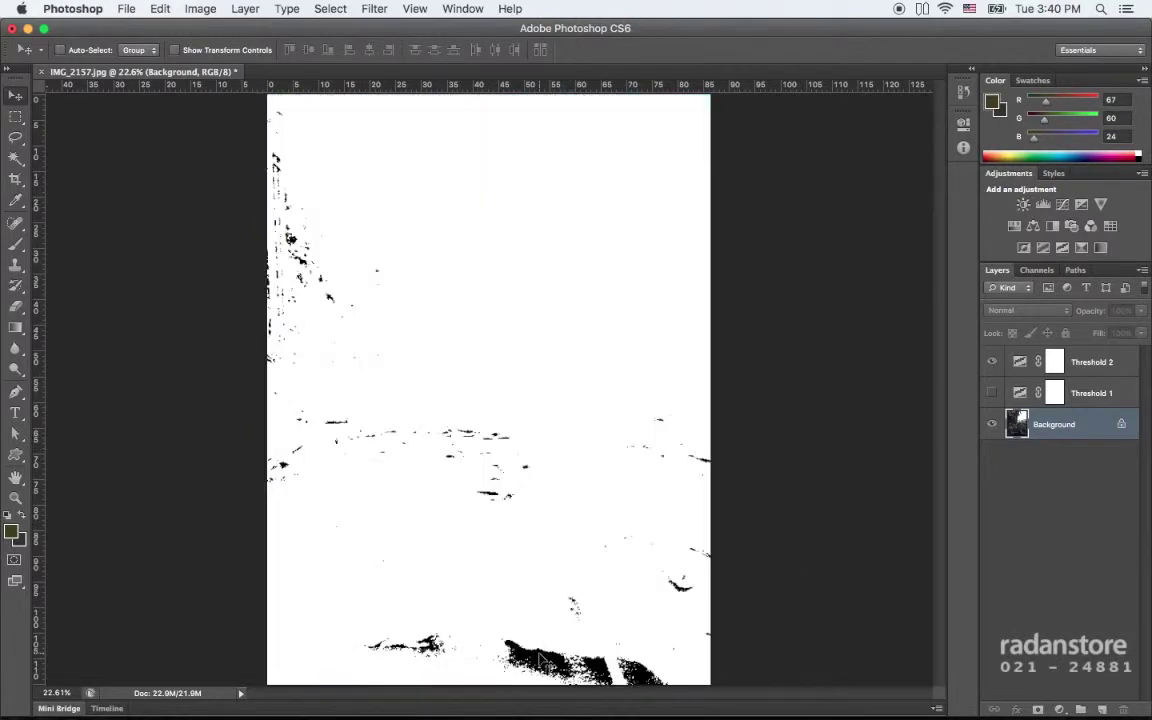
{"action": "left_click", "coordinate": [991, 362]}
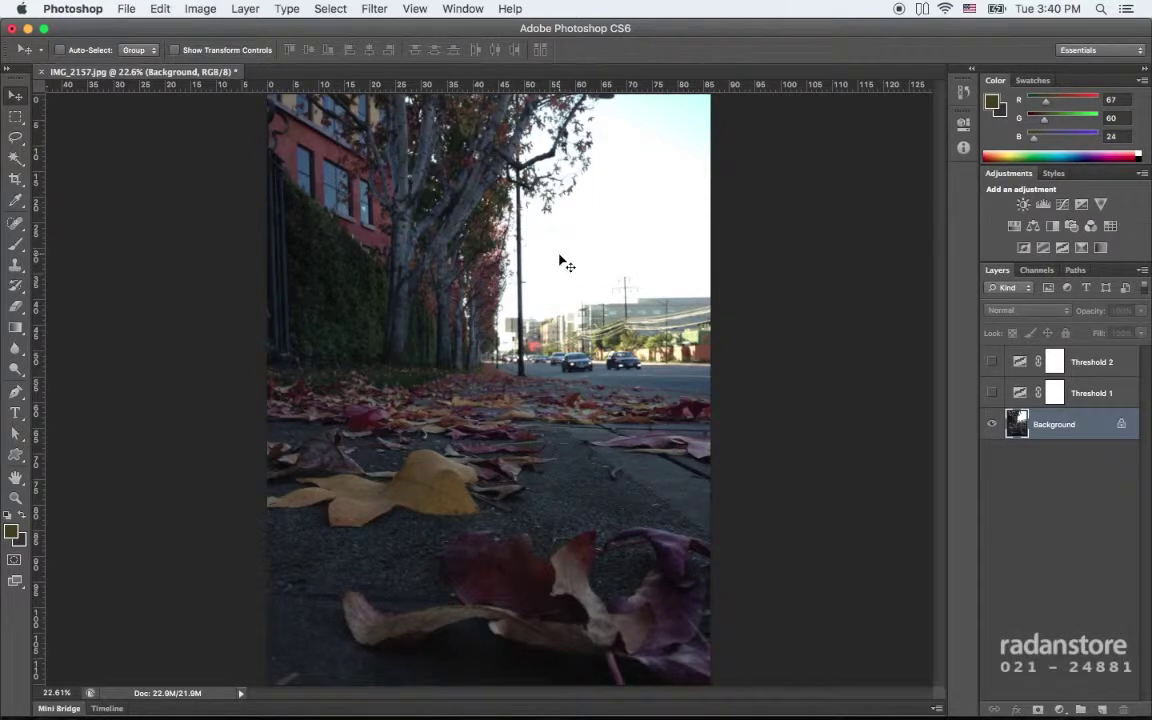
{"action": "key", "text": "super+Tab"}
{"action": "key", "text": "Tab"}
{"action": "key", "text": "Tab"}
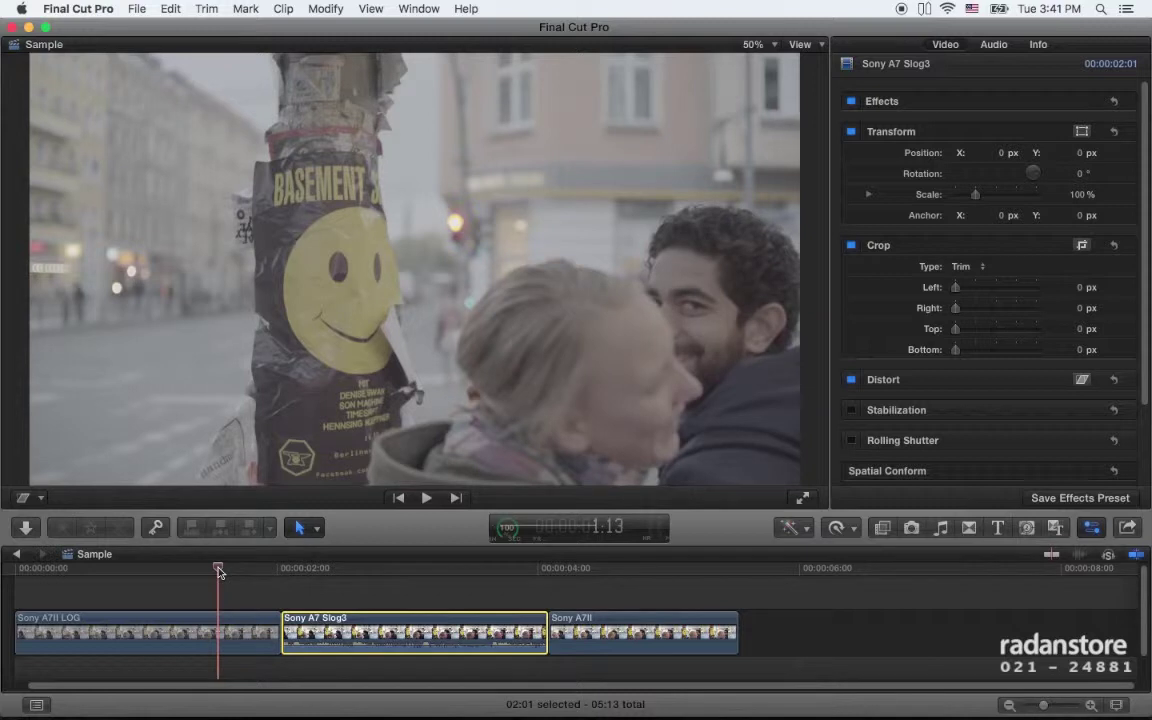
- Glance at the gamut chart in Preview, then put the playhead on the flat Sony A7II LOG clip
{"action": "key", "text": "super+Tab"}
{"action": "key", "text": "super+Tab"}
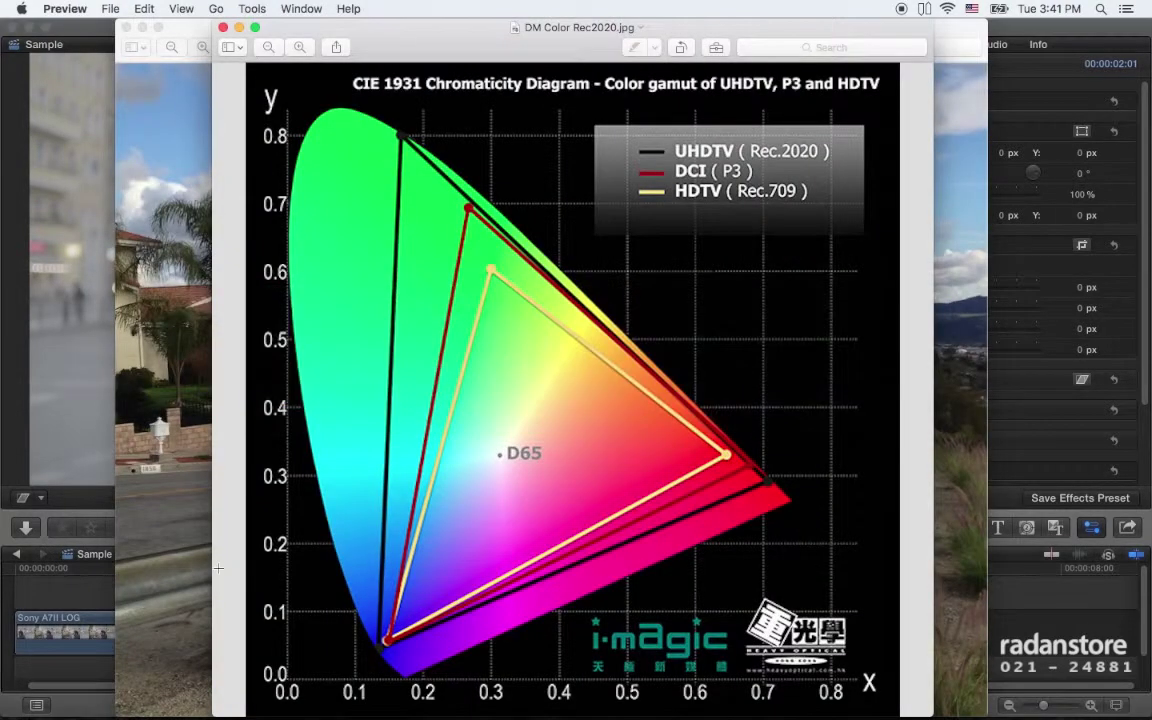
{"action": "key", "text": "super+Tab"}
{"action": "key", "text": "super+Tab"}
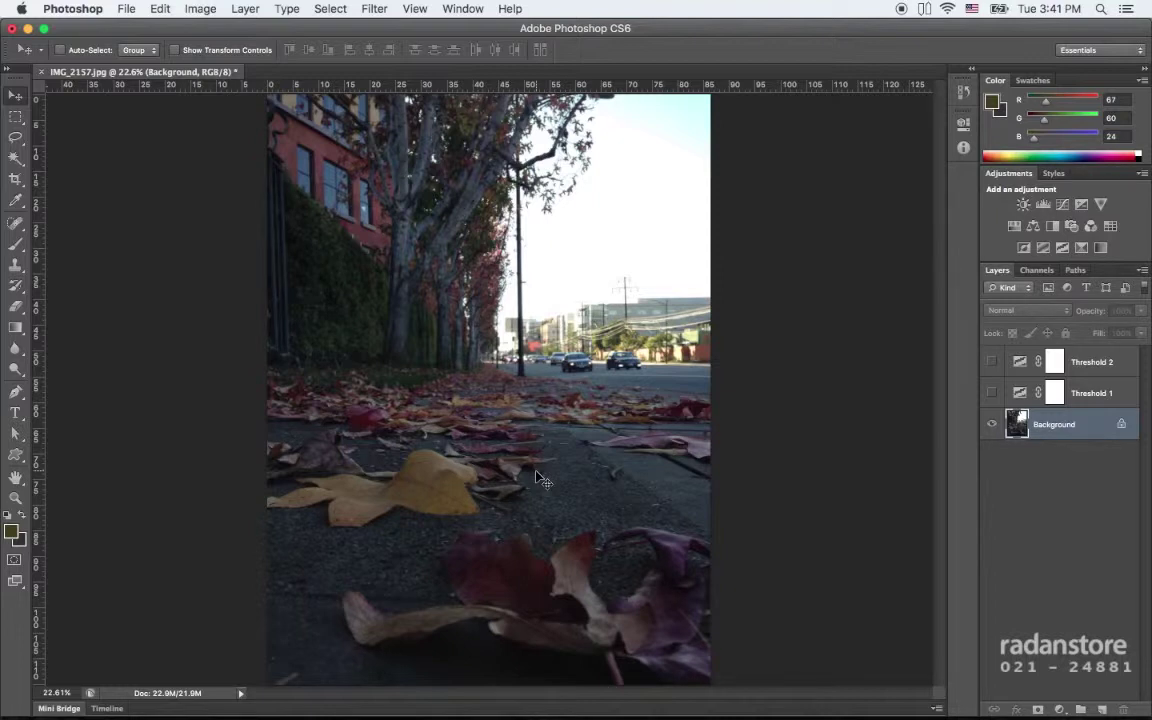
{"action": "key", "text": "super+Tab"}
{"action": "key", "text": "super+Tab"}
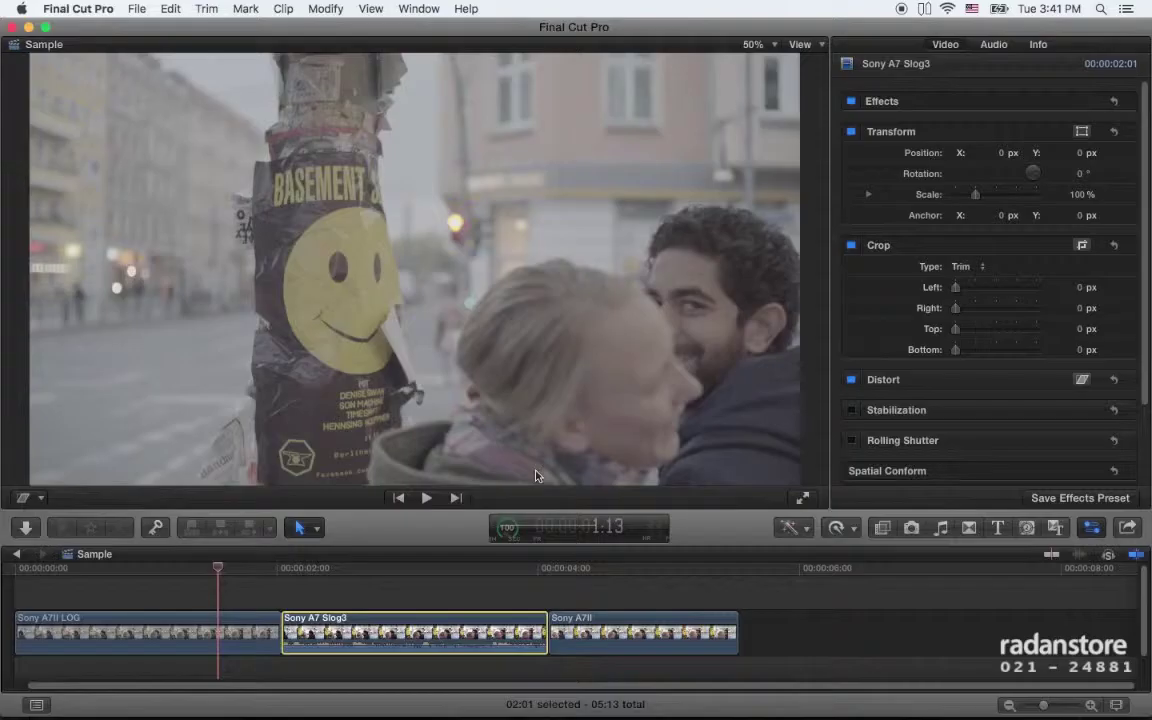
{"action": "left_click", "coordinate": [238, 588]}
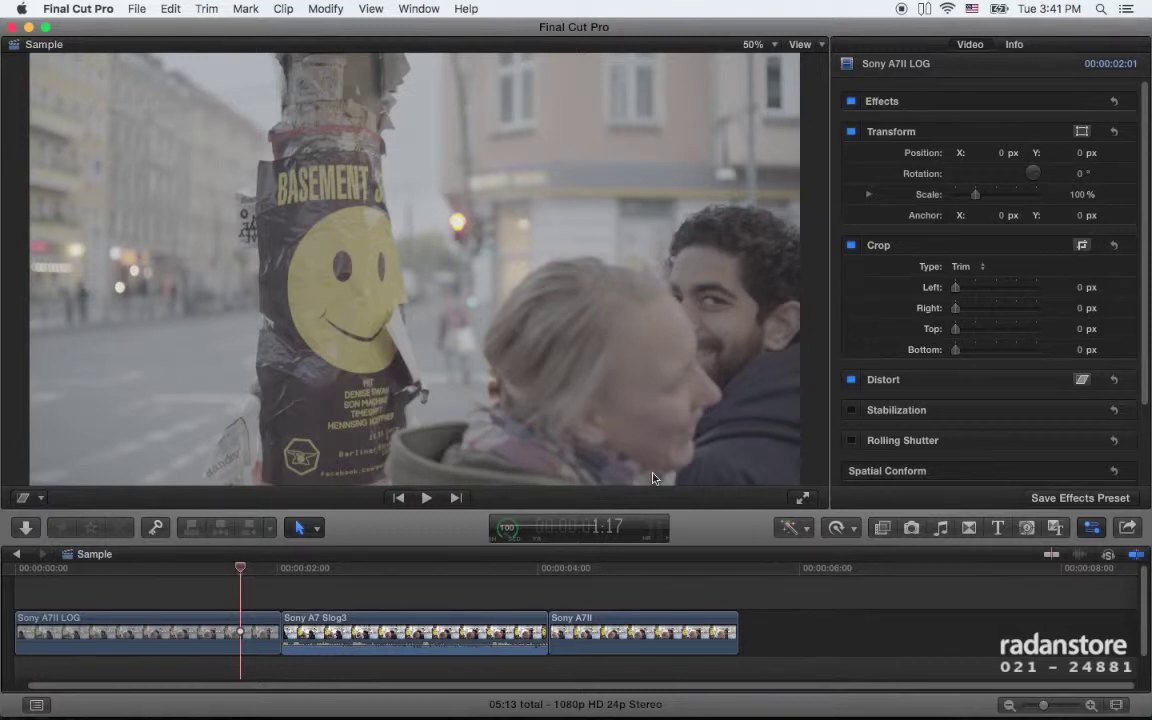
{"action": "left_click", "coordinate": [409, 577]}
{"action": "mouse_move", "coordinate": [458, 576]}
{"action": "left_mouse_down"}
{"action": "mouse_move", "coordinate": [521, 576]}
{"action": "mouse_move", "coordinate": [503, 576]}
{"action": "left_mouse_up"}
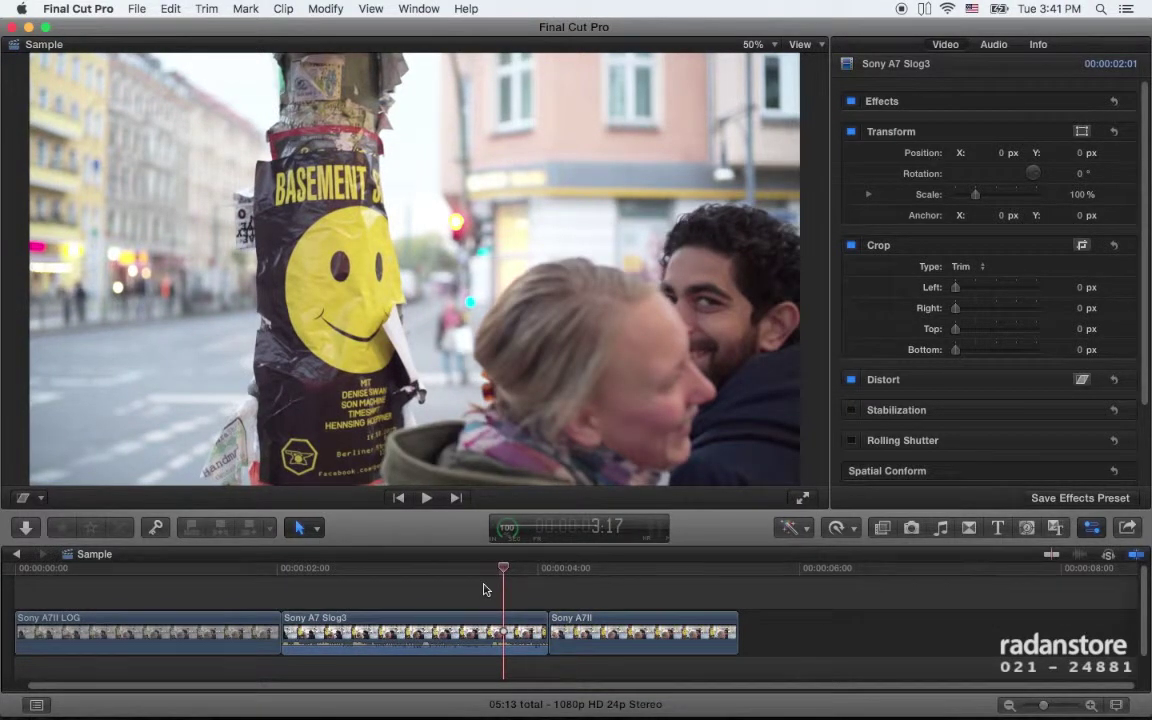
{"action": "left_click", "coordinate": [705, 570]}
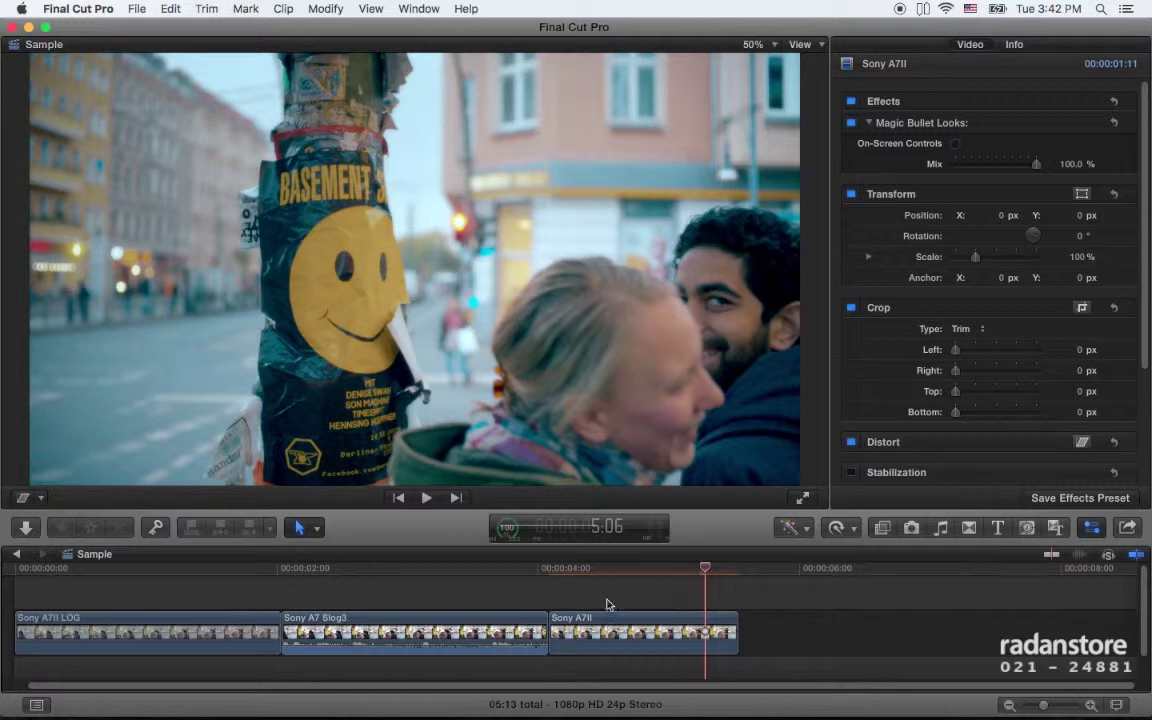
{"action": "left_click", "coordinate": [482, 571]}
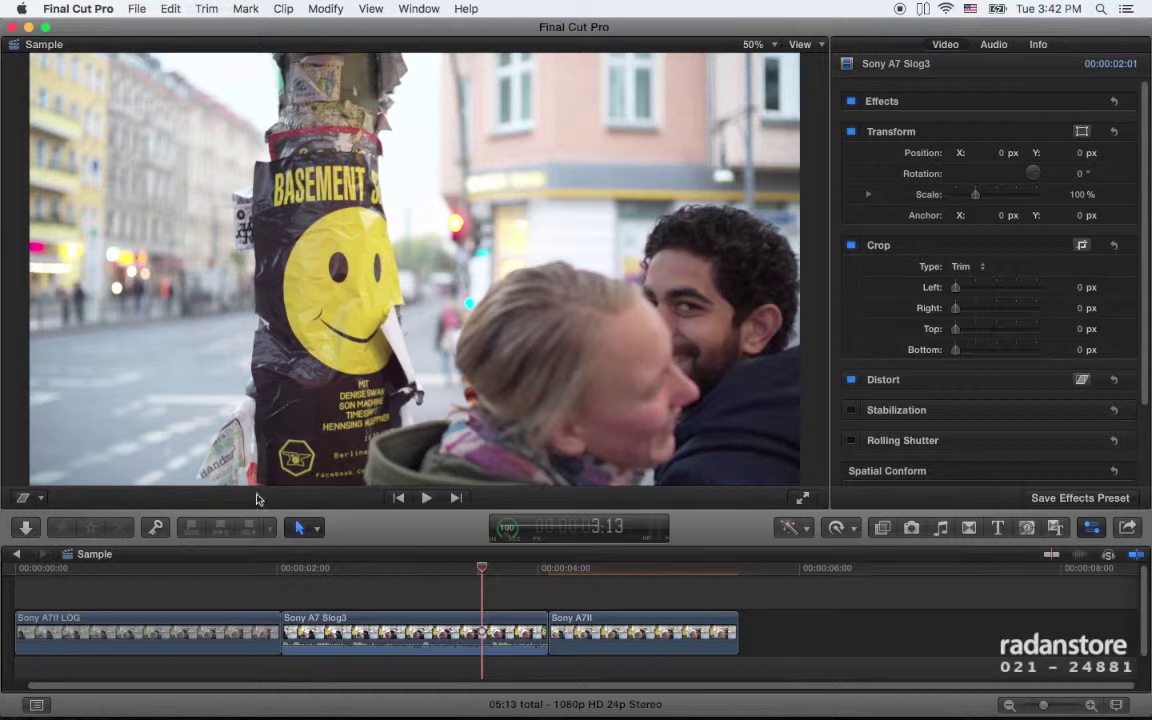
{"action": "left_click", "coordinate": [212, 569]}
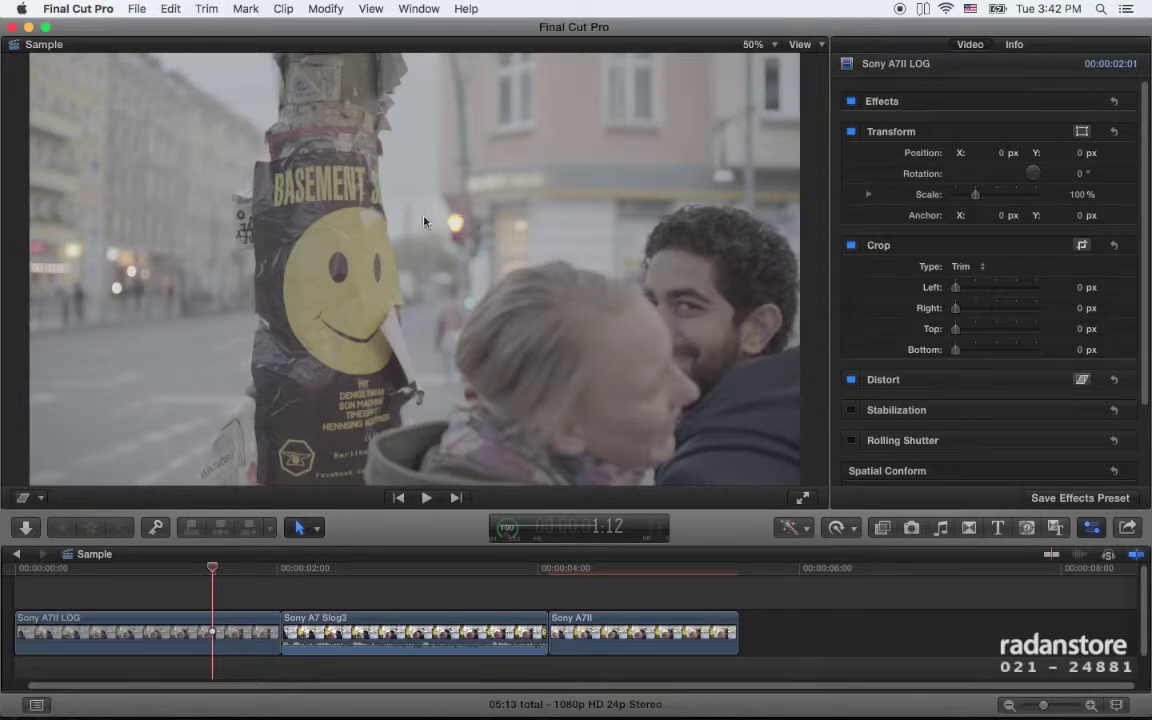
- View the graded Sony A7II clip, then the Slog3 clip one frame in, before showing the Rec2020 gamut diagram
{"action": "left_click", "coordinate": [649, 584]}
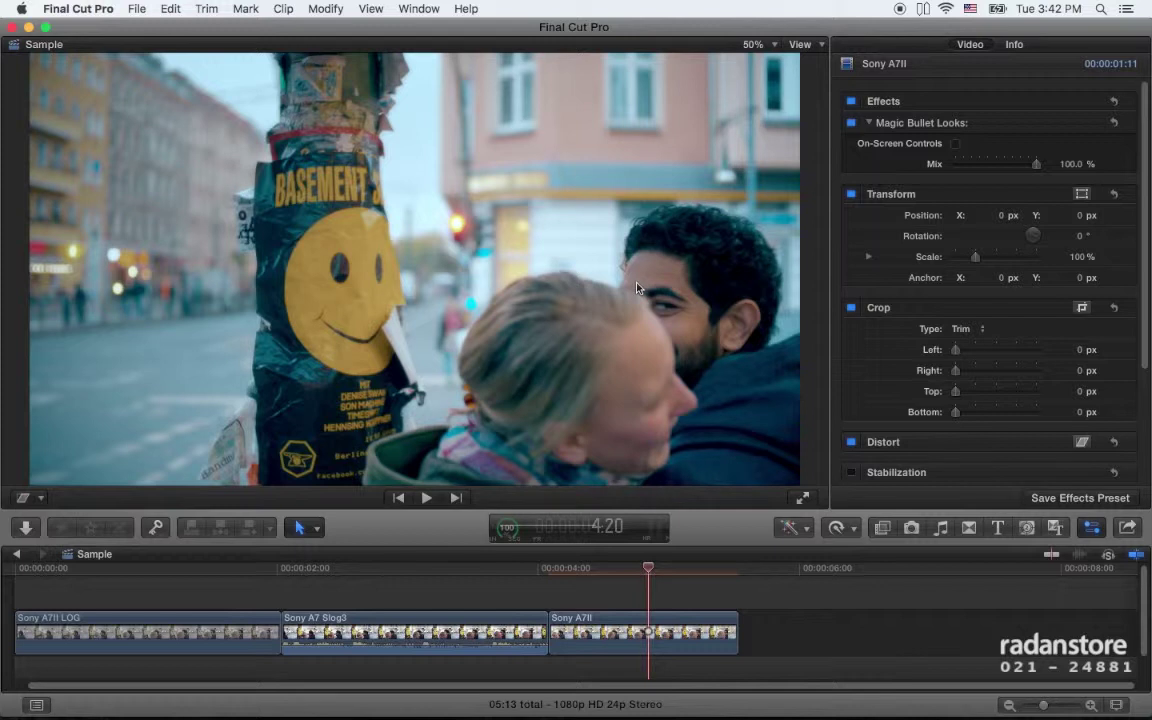
{"action": "left_click", "coordinate": [373, 569]}
{"action": "left_click", "coordinate": [484, 570]}
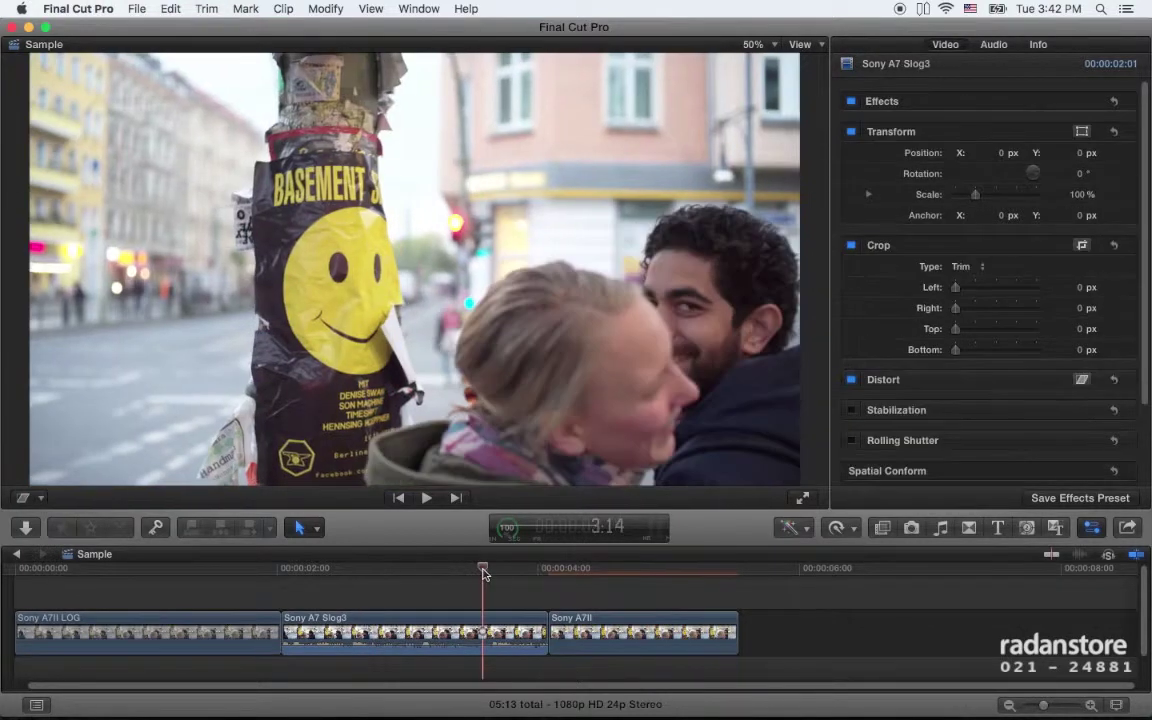
{"action": "left_click_drag", "start_coordinate": [484, 572], "coordinate": [491, 572]}
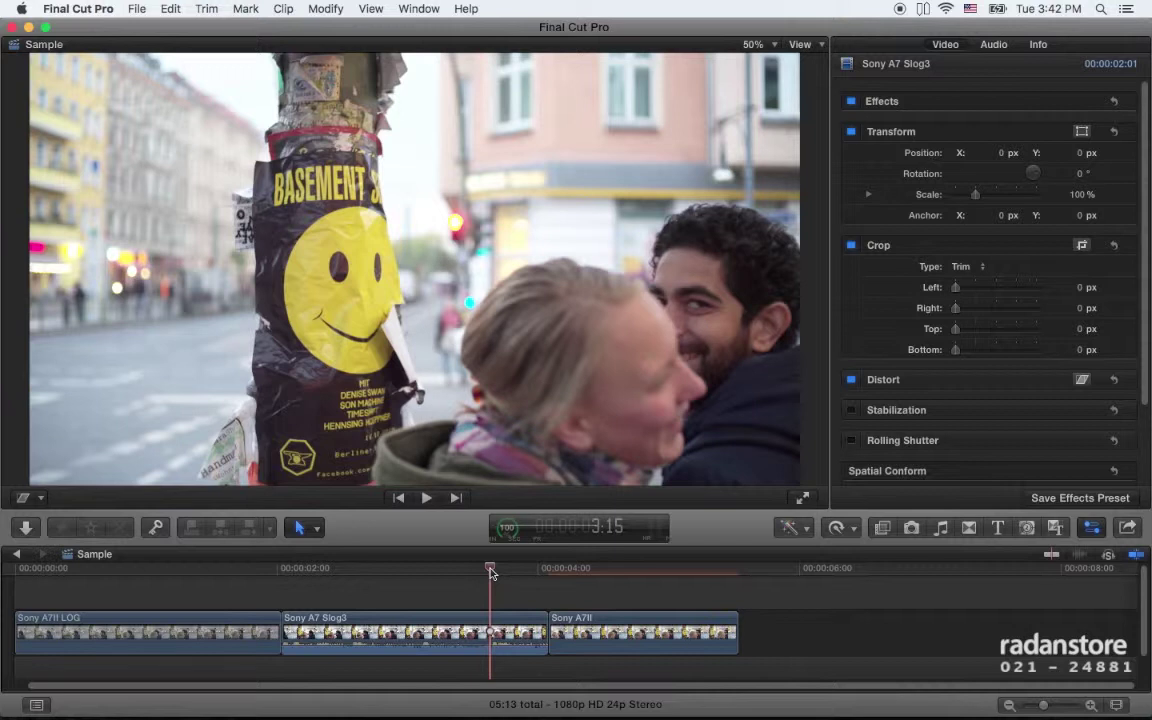
{"action": "key", "text": "super+Tab"}
{"action": "key", "text": "super+Tab"}
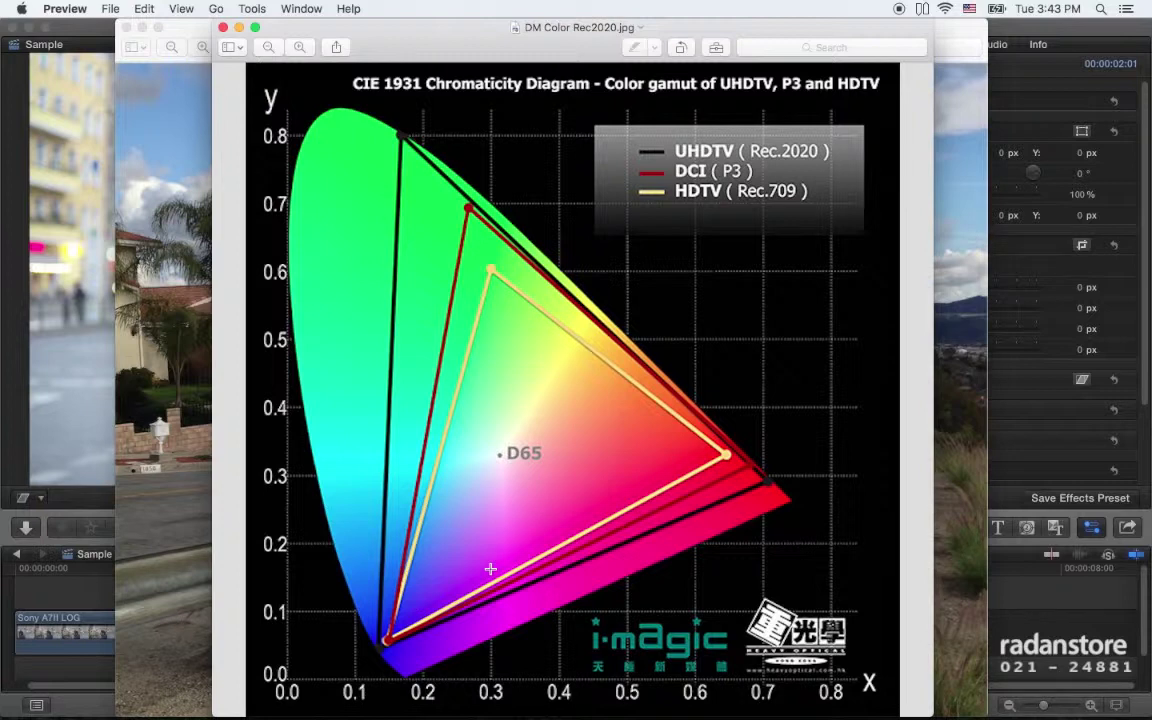
- Bring Safari's 27-inch iMac with Retina 5K display page to the front
{"action": "key", "text": "super+Tab"}
{"action": "key", "text": "super+Tab"}
{"action": "key", "text": "super+Tab"}
{"action": "key", "text": "super+Tab"}
{"action": "key", "text": "super+Tab"}
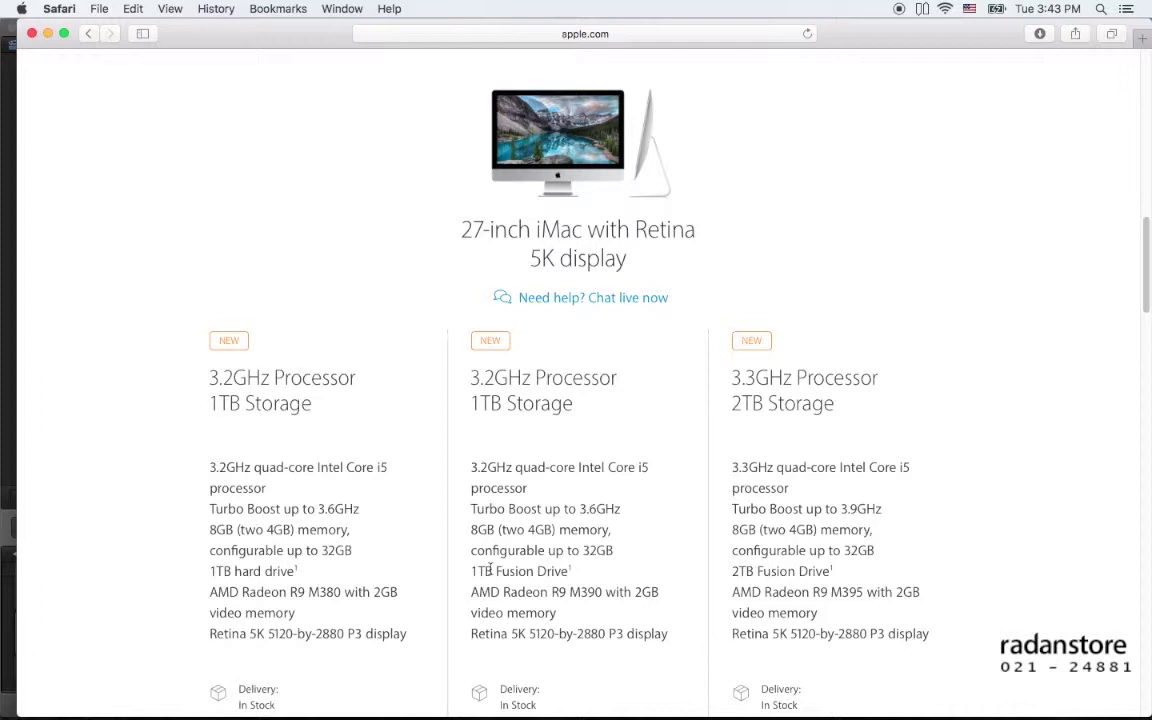
{"action": "scroll", "coordinate": [490, 569], "scroll_direction": "down", "scroll_amount": 1}
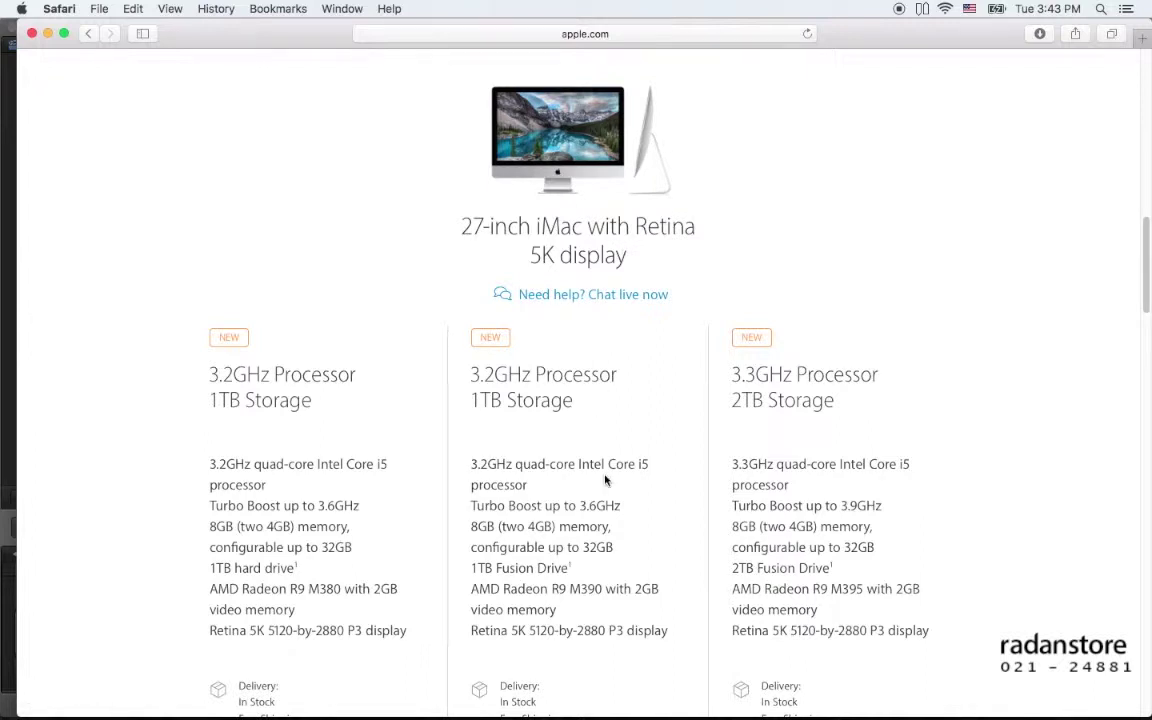
{"action": "key", "text": "super+Tab"}
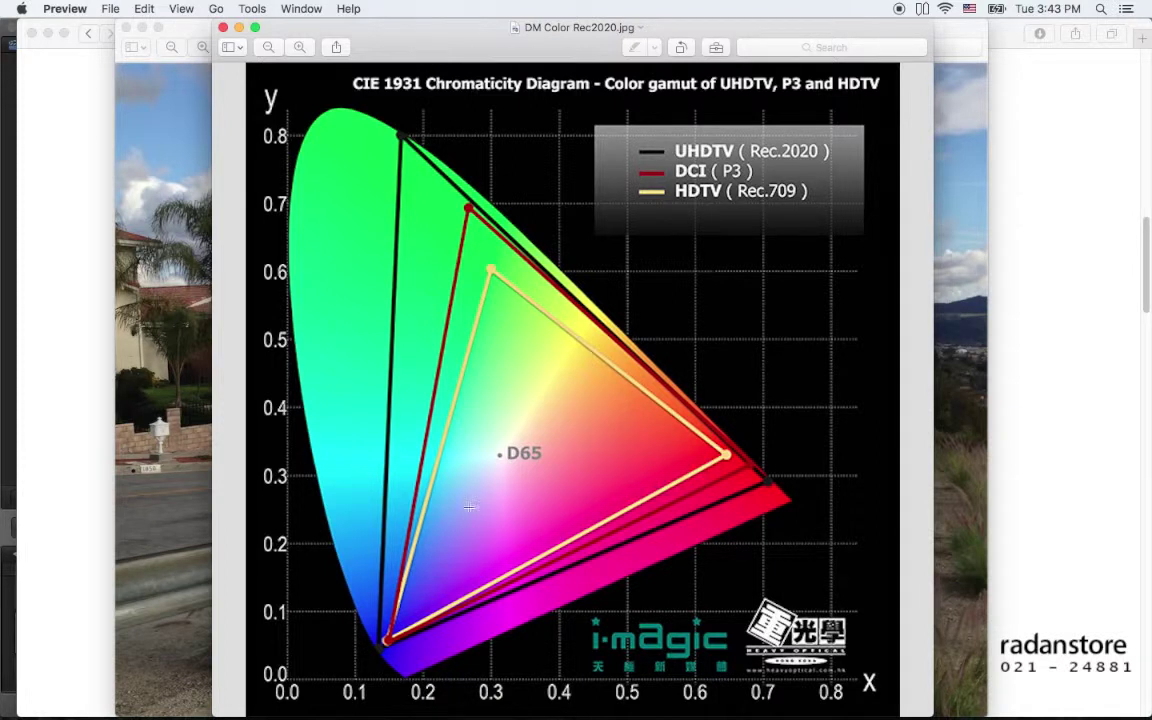
{"action": "key", "text": "super+Tab"}
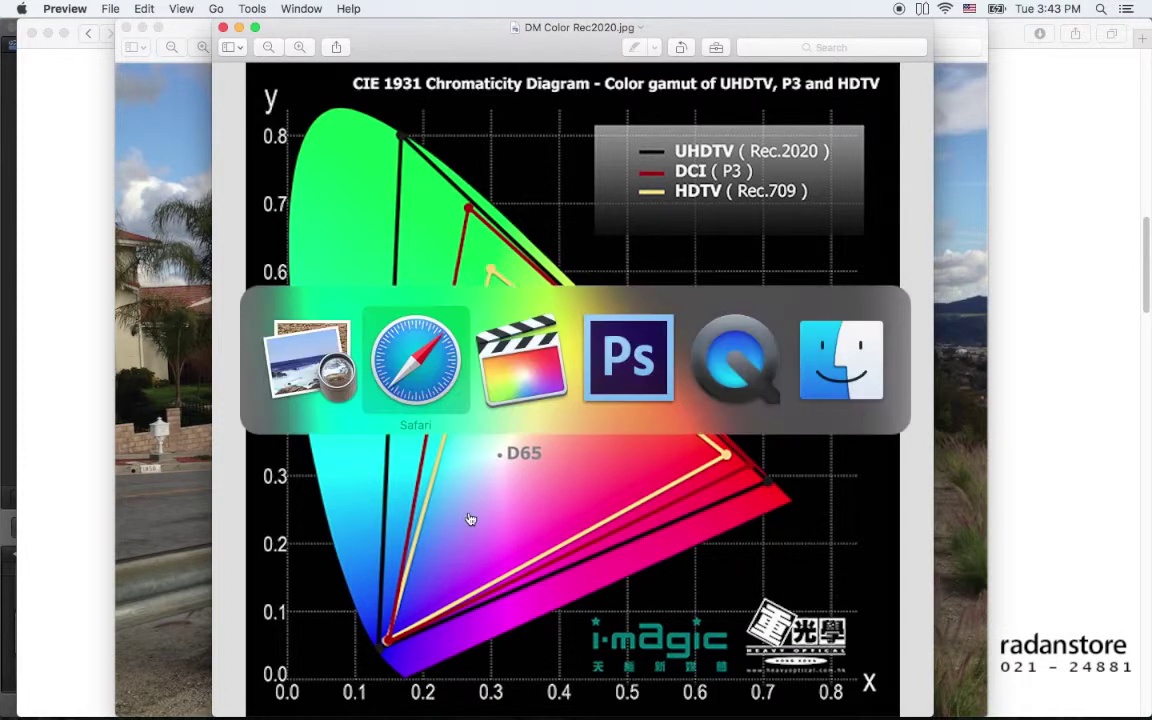
{"action": "key", "text": "super+Tab"}
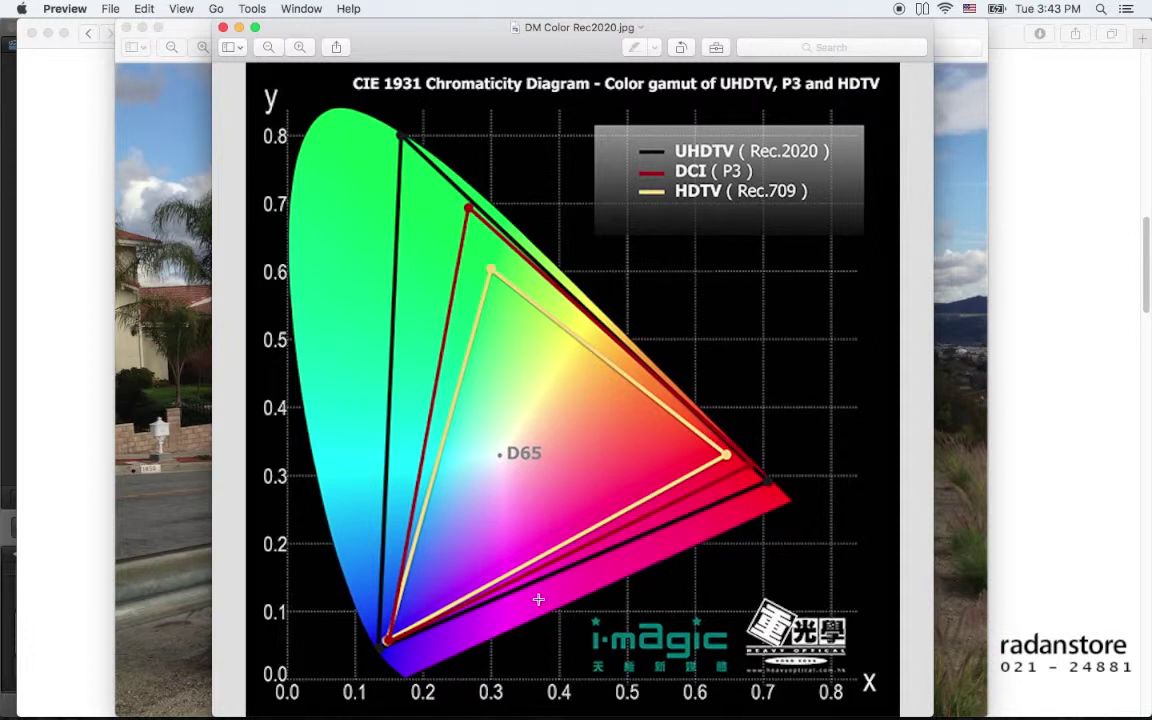
{"action": "key", "text": "super+Tab"}
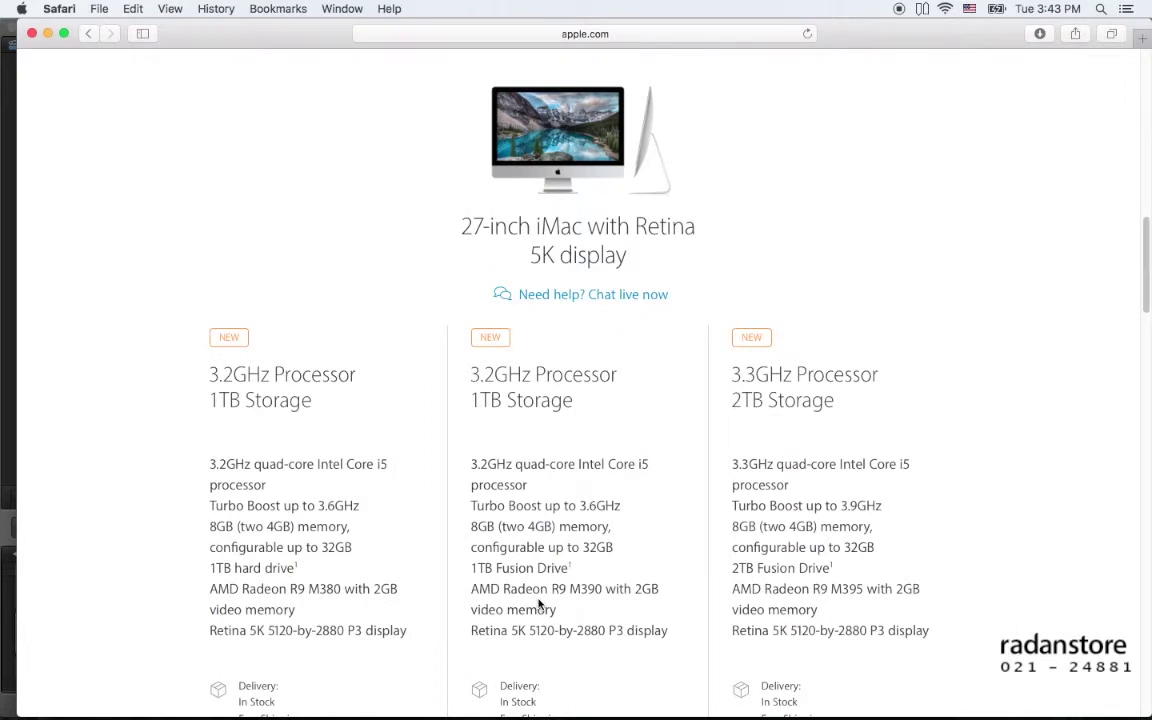
- Scroll through the iMac prices and P3 display specs, then return to the DM Color Rec2020.jpg diagram
{"action": "scroll", "coordinate": [500, 470], "scroll_direction": "down", "scroll_amount": 1}
{"action": "scroll", "coordinate": [514, 509], "scroll_direction": "down", "scroll_amount": 4}
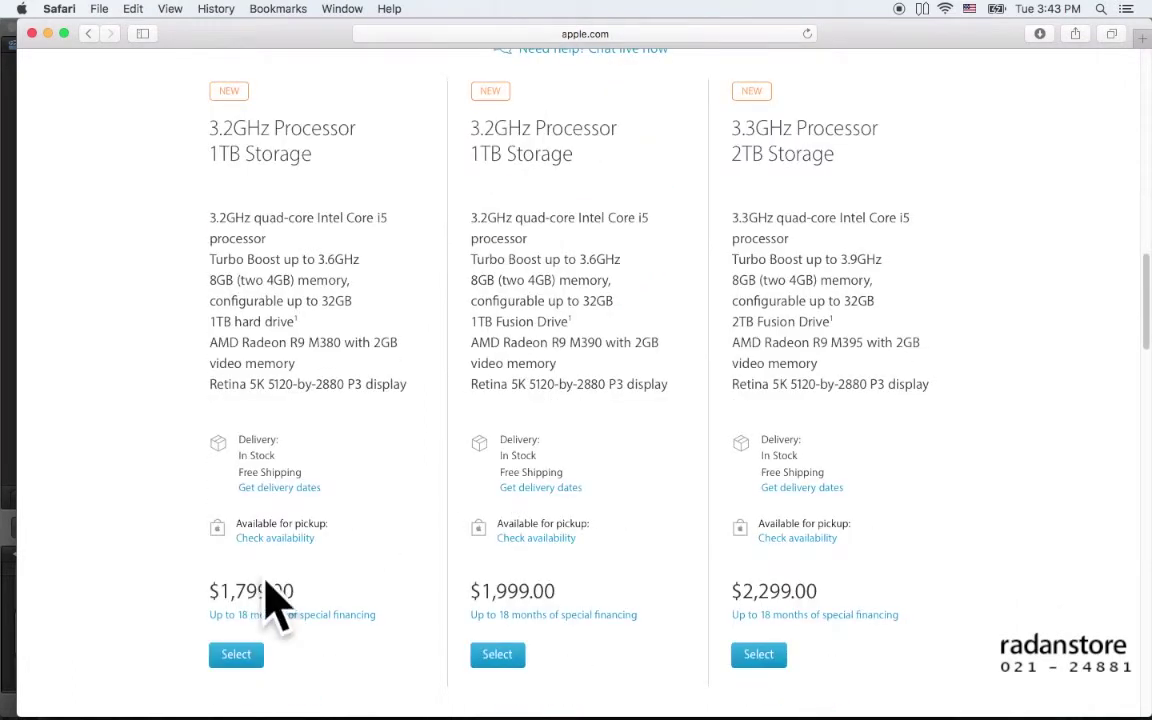
{"action": "scroll", "coordinate": [324, 588], "scroll_direction": "up", "scroll_amount": 6}
{"action": "scroll", "coordinate": [324, 590], "scroll_direction": "down", "scroll_amount": 2}
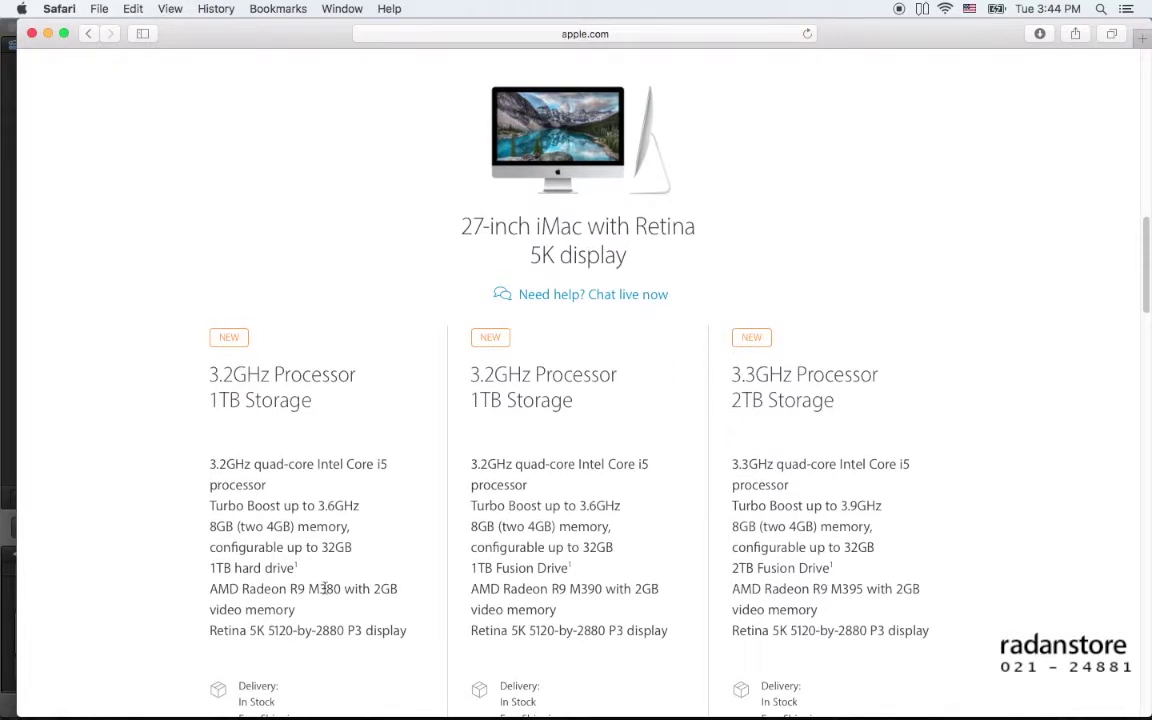
{"action": "key", "text": "super+Tab"}
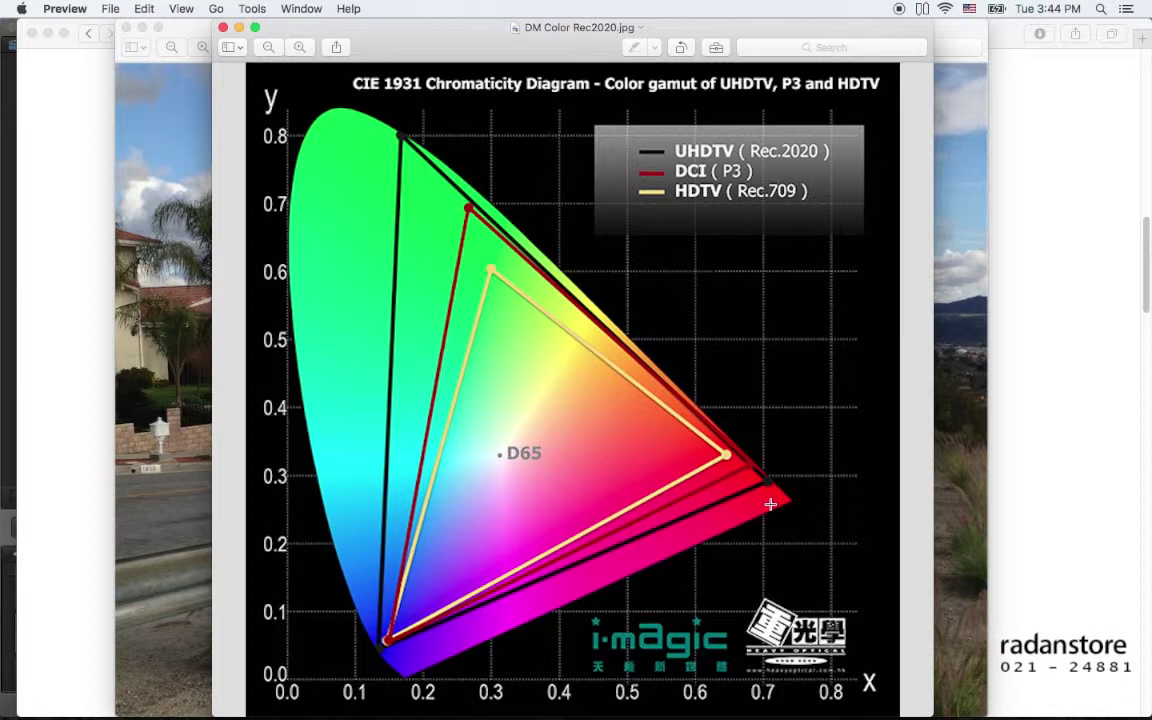
{"action": "key", "text": "super+Tab"}
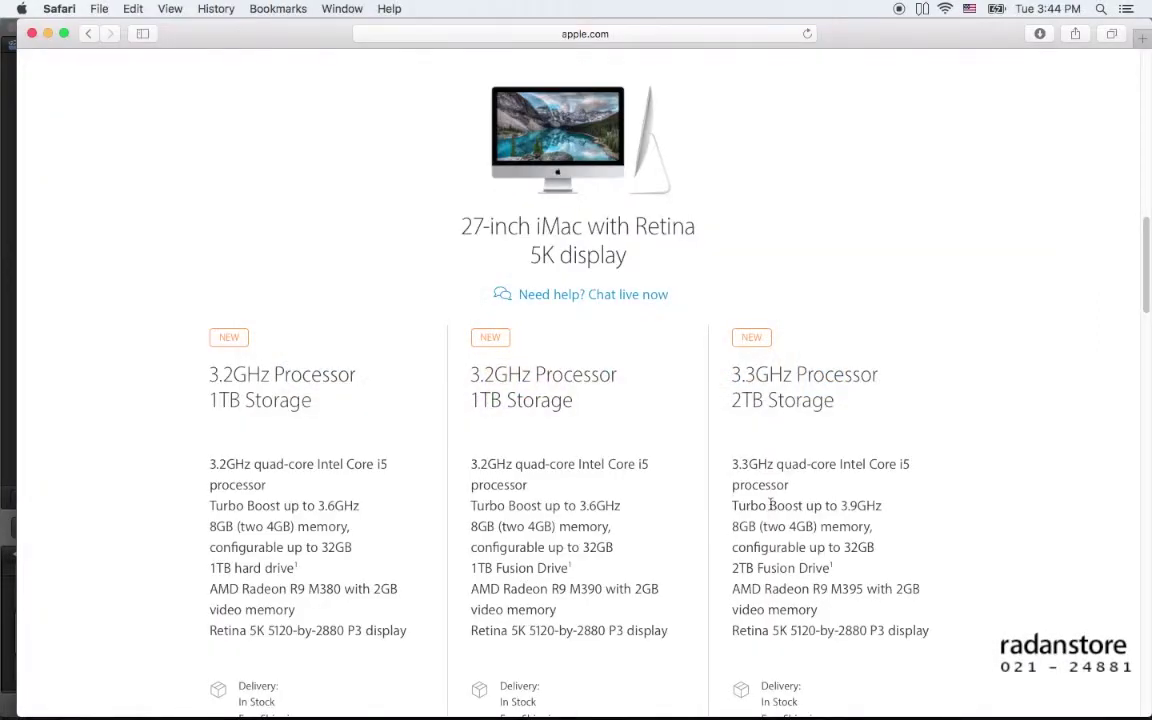
{"action": "scroll", "coordinate": [770, 505], "scroll_direction": "down", "scroll_amount": 5}
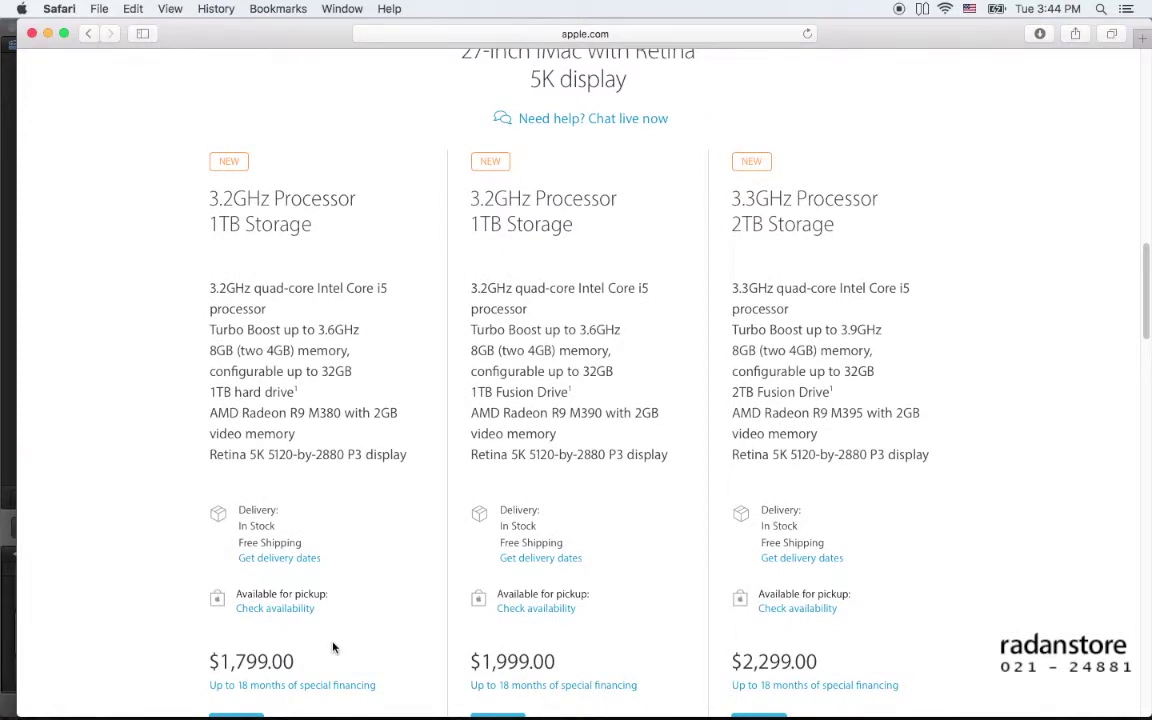
{"action": "scroll", "coordinate": [334, 648], "scroll_direction": "up", "scroll_amount": 3}
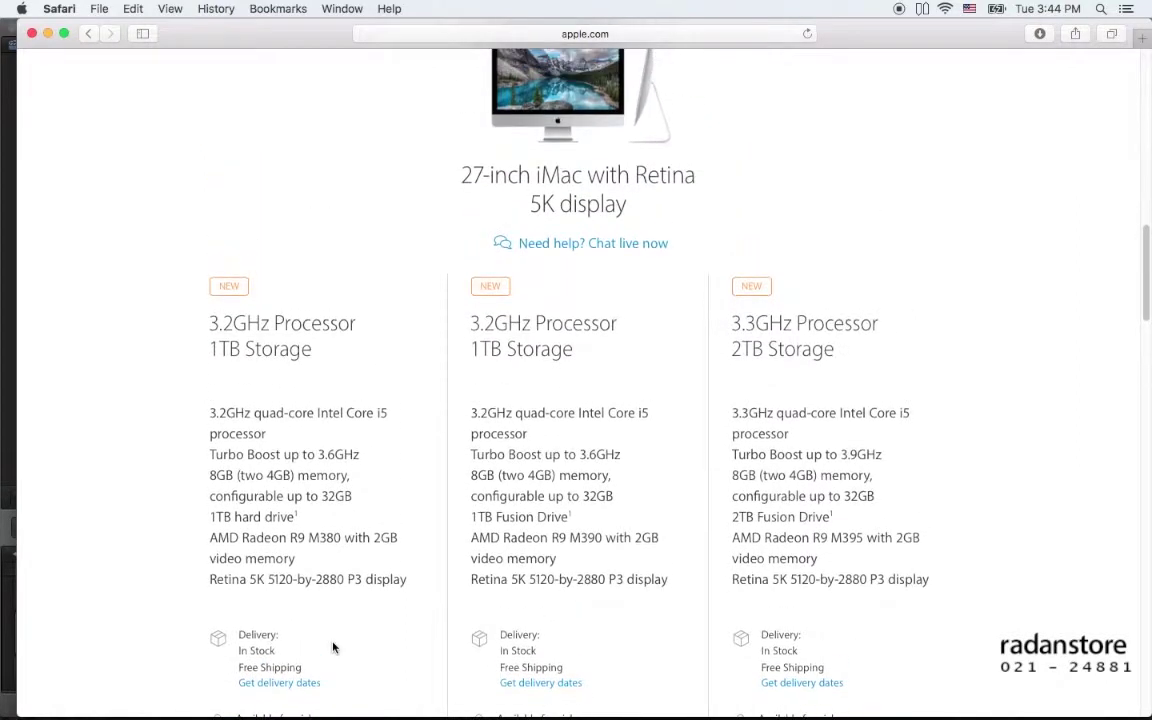
{"action": "scroll", "coordinate": [334, 648], "scroll_direction": "down", "scroll_amount": 1}
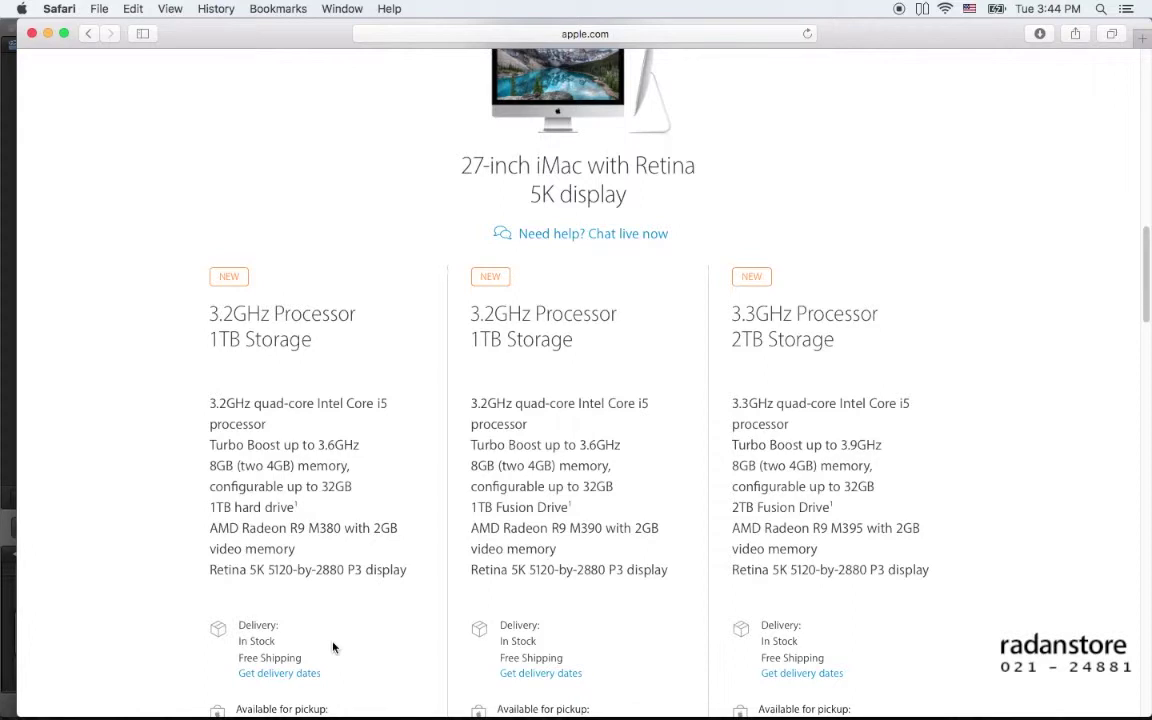
{"action": "scroll", "coordinate": [334, 648], "scroll_direction": "down", "scroll_amount": 2}
{"action": "scroll", "coordinate": [334, 648], "scroll_direction": "down", "scroll_amount": 1}
{"action": "key", "text": "super+Tab"}
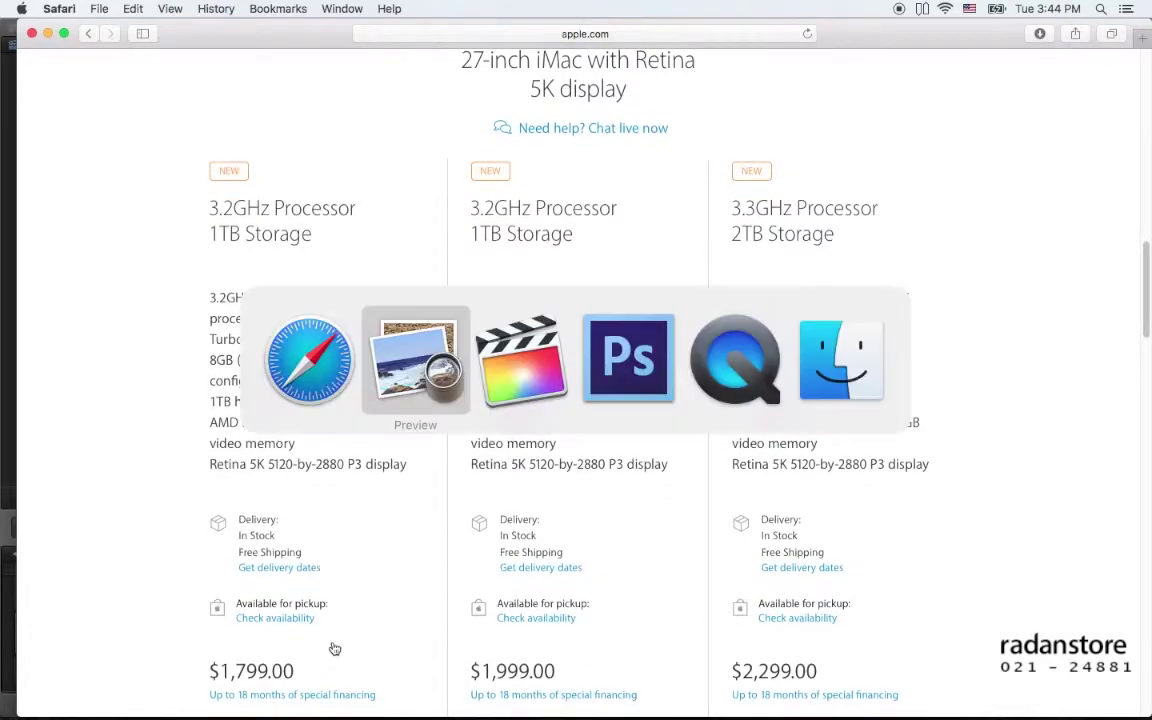